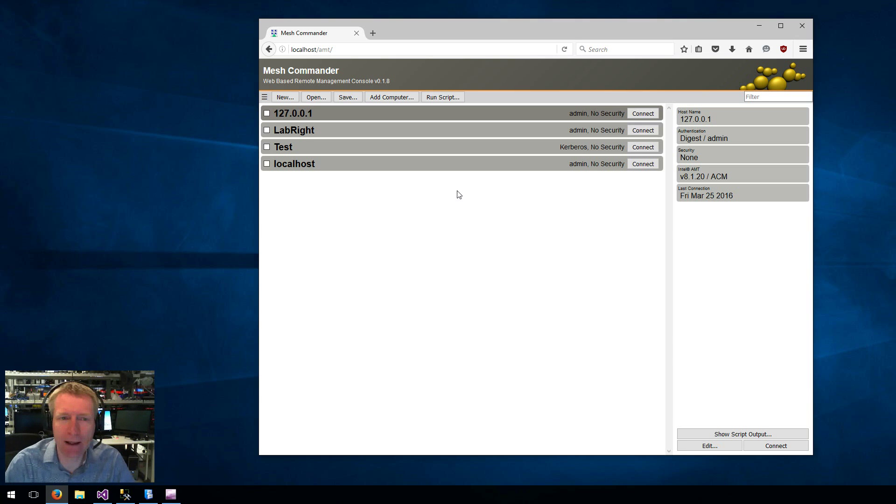
- Connect to the LabRight computer and check its Intel ME version v10.0.38 on System Status
left_click(644, 130)
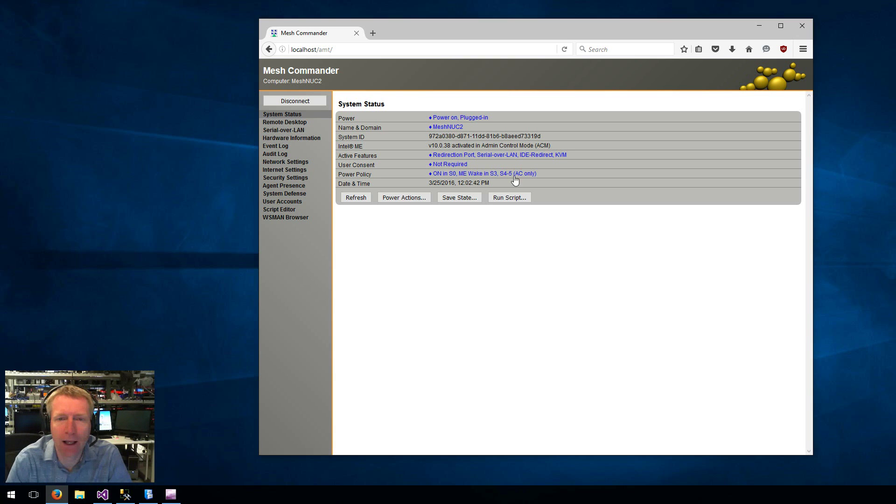
left_click_drag(428, 148, 451, 146)
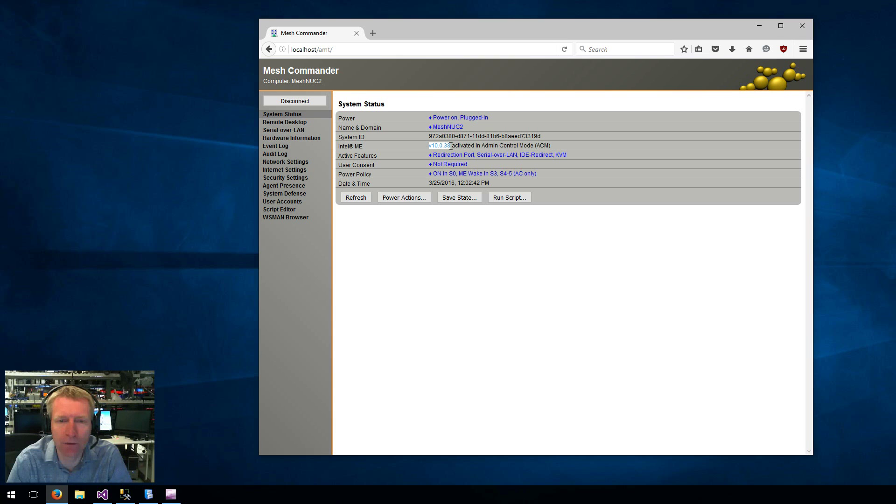
left_click(451, 146)
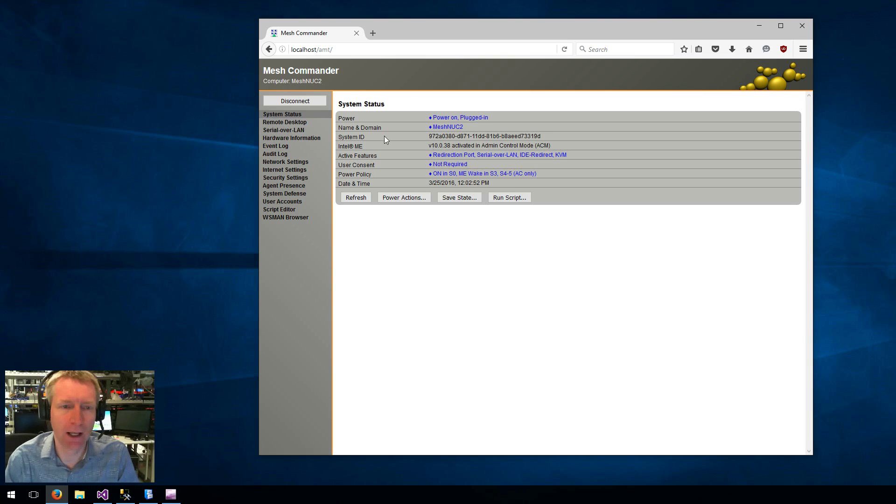
- Start a Remote Desktop session to MeshNUC2 and drag the remote File Explorer window rightward
left_click(291, 122)
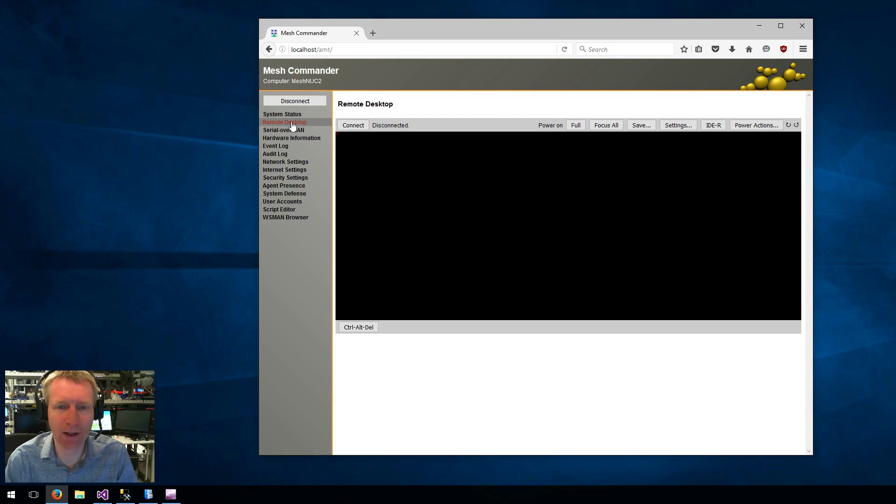
left_click(354, 125)
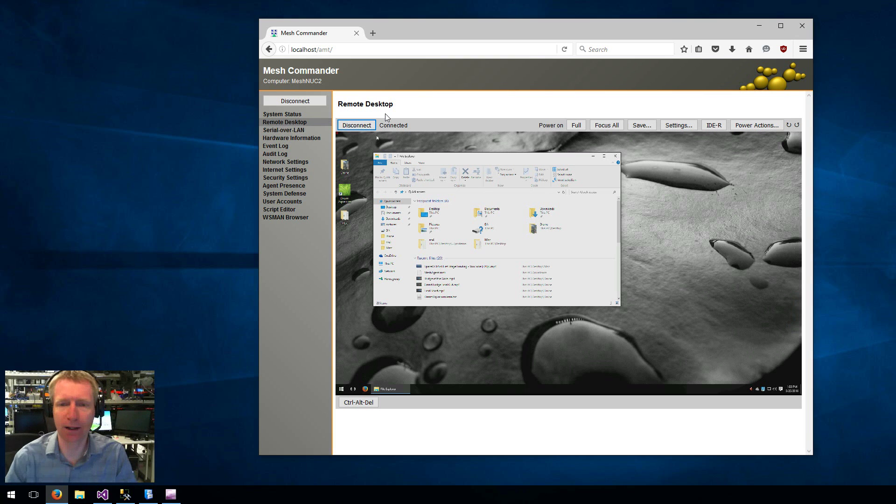
left_click_drag(433, 158, 435, 157)
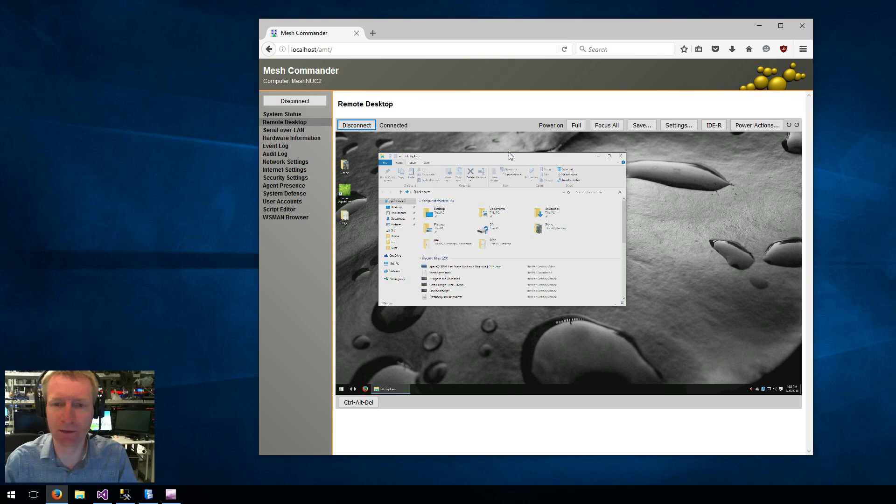
mouse_move(497, 159)
left_mouse_down()
mouse_move(517, 153)
mouse_move(509, 153)
left_mouse_up()
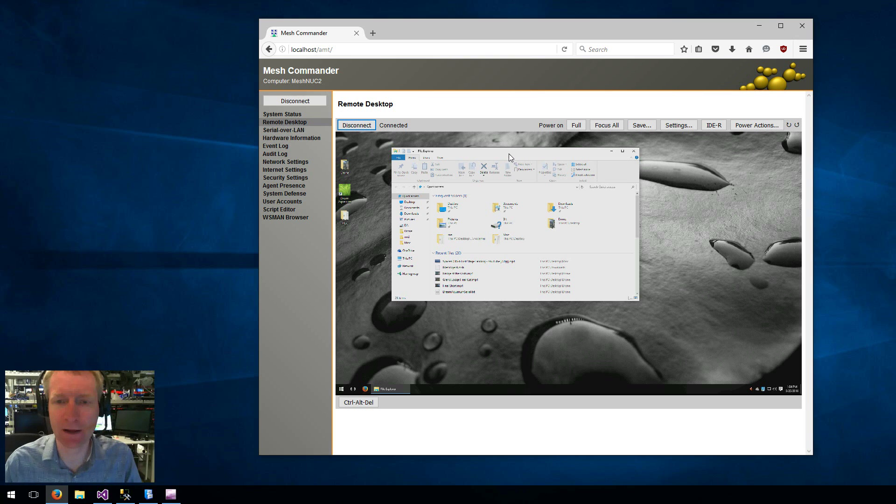
left_click_drag(507, 153, 534, 164)
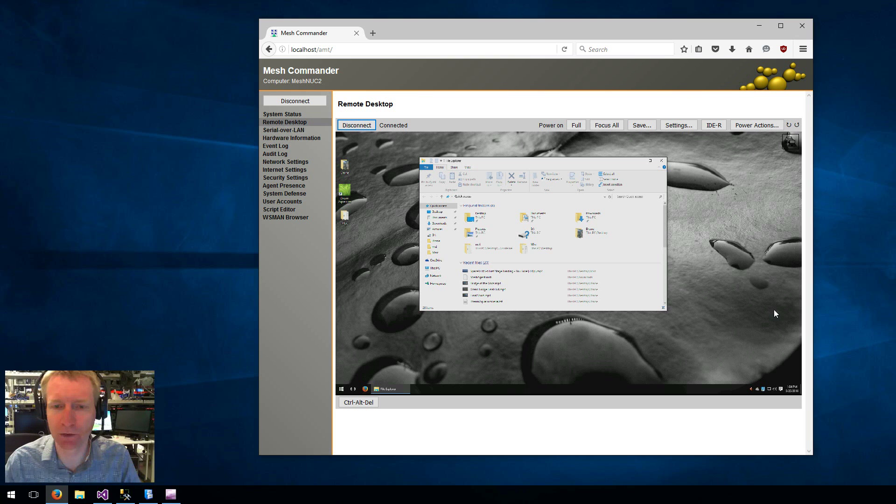
- Maximize the browser, shift the remote File Explorer right and down, then restore the window
double_click(621, 26)
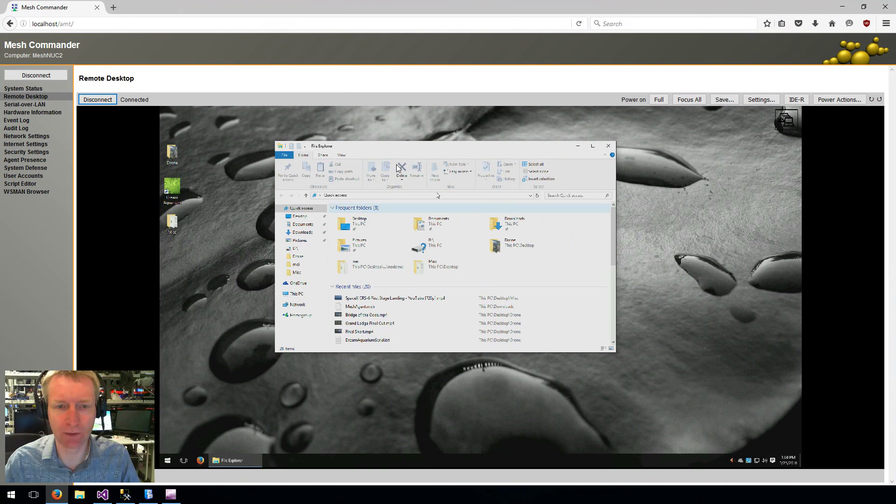
left_click_drag(394, 147, 451, 172)
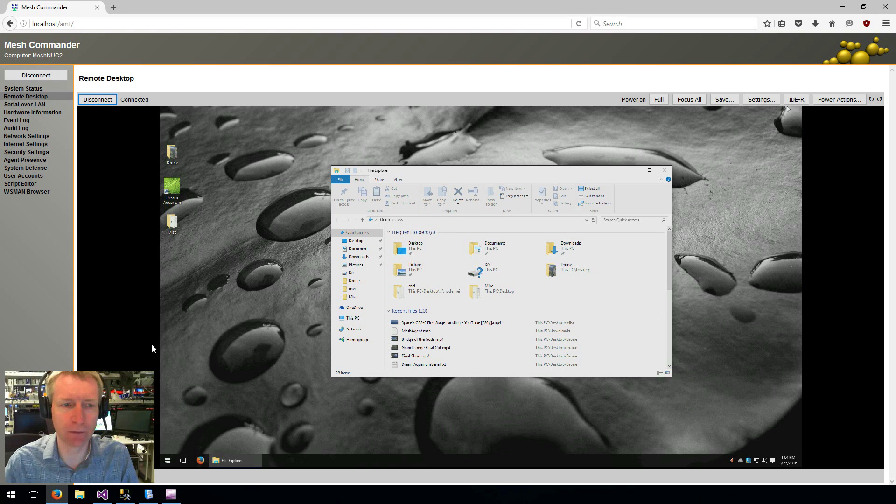
double_click(539, 10)
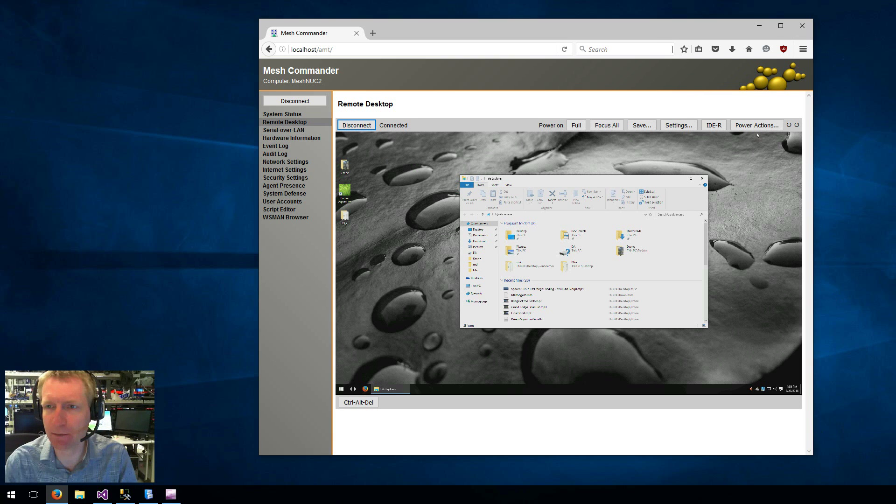
- Enlarge the browser window and widen it leftward so the remote desktop displays bigger
left_click_drag(640, 26, 624, 13)
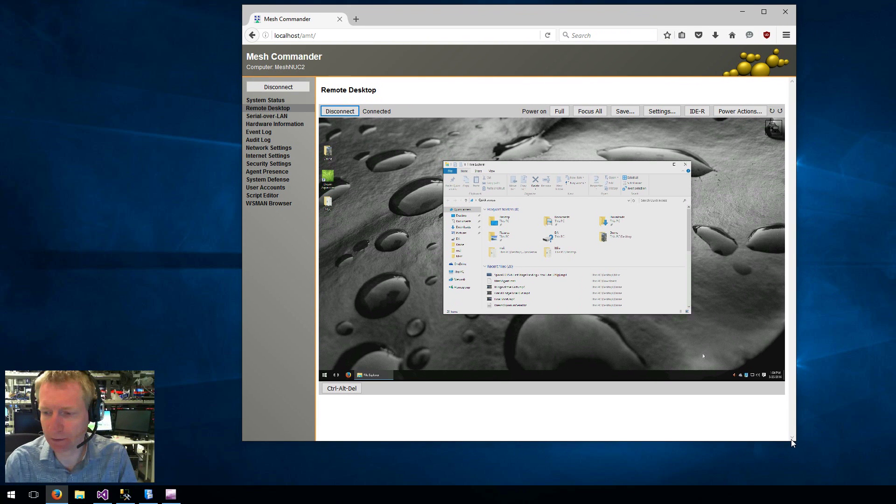
left_click_drag(797, 442, 885, 486)
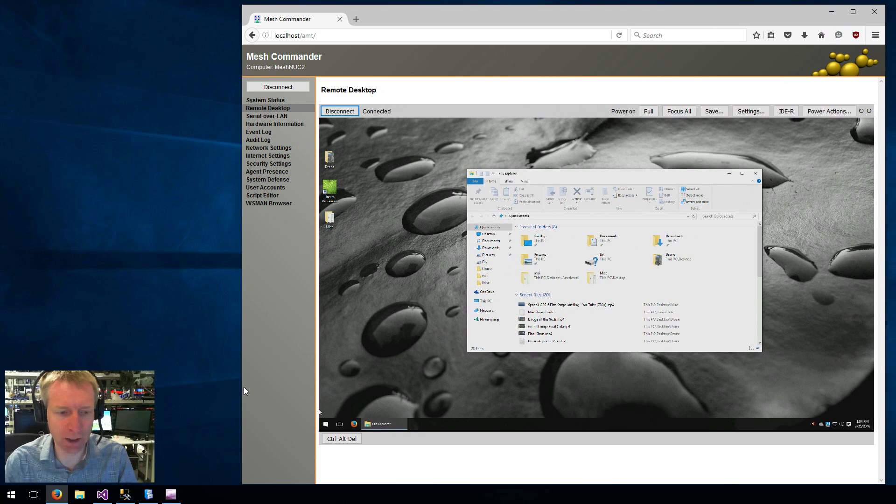
left_click_drag(242, 387, 180, 388)
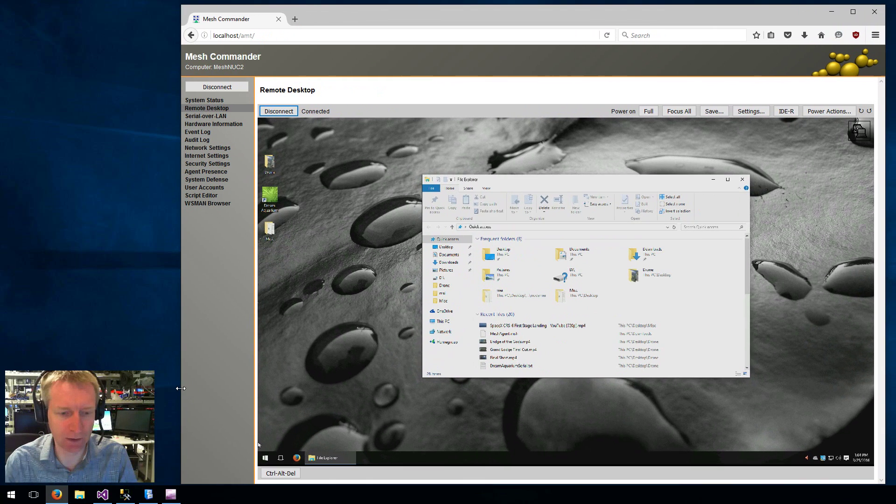
left_click_drag(368, 16, 358, 14)
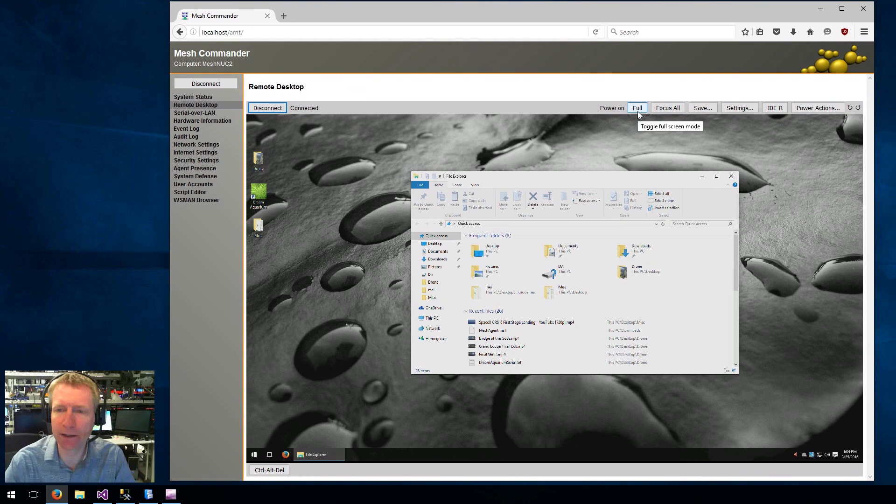
left_click(638, 108)
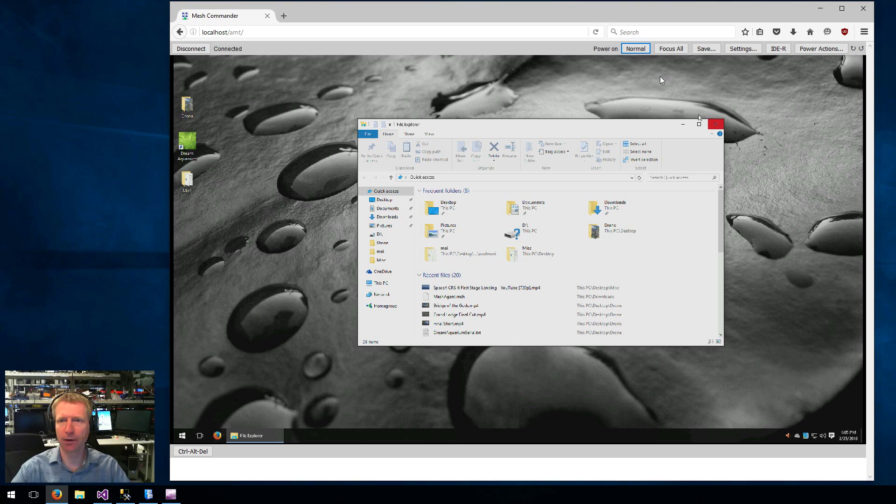
left_click(637, 48)
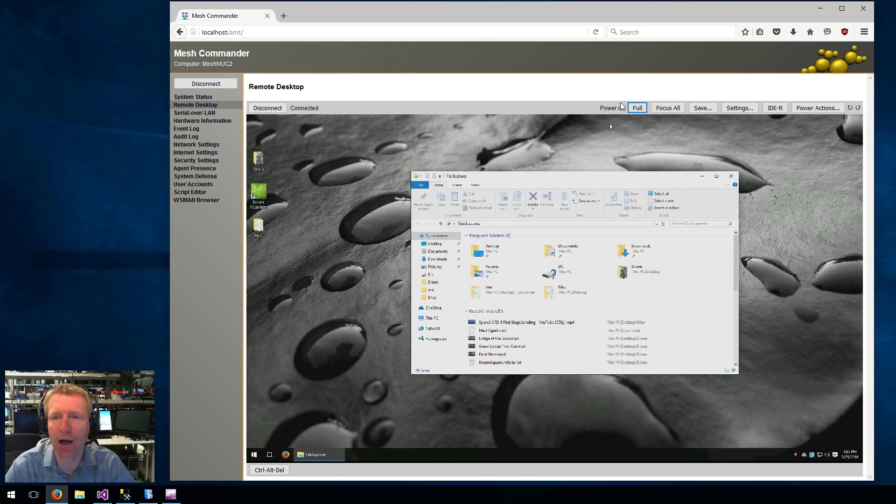
- Run the Reset to BIOS power action on the remote machine and acknowledge completion
left_click(813, 109)
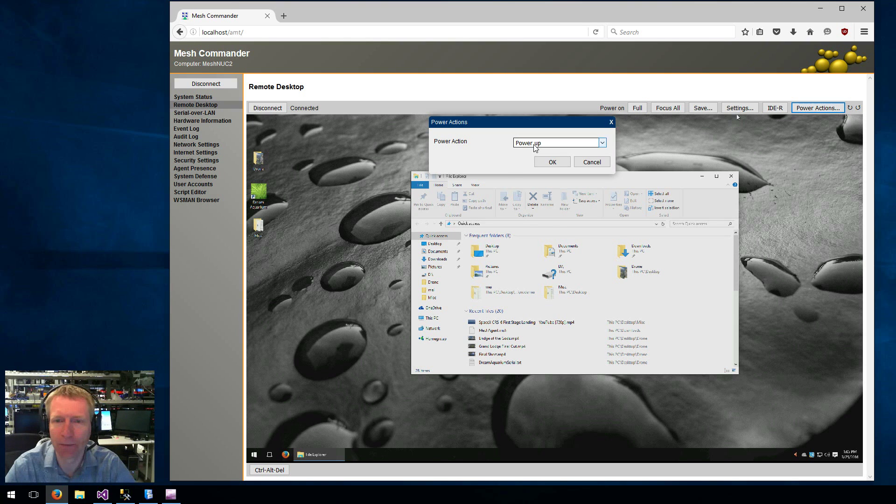
left_click(536, 146)
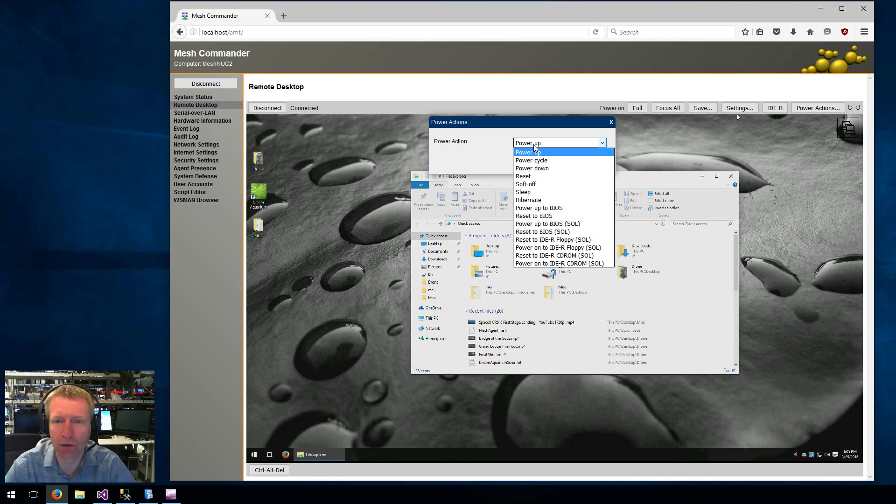
left_click(540, 217)
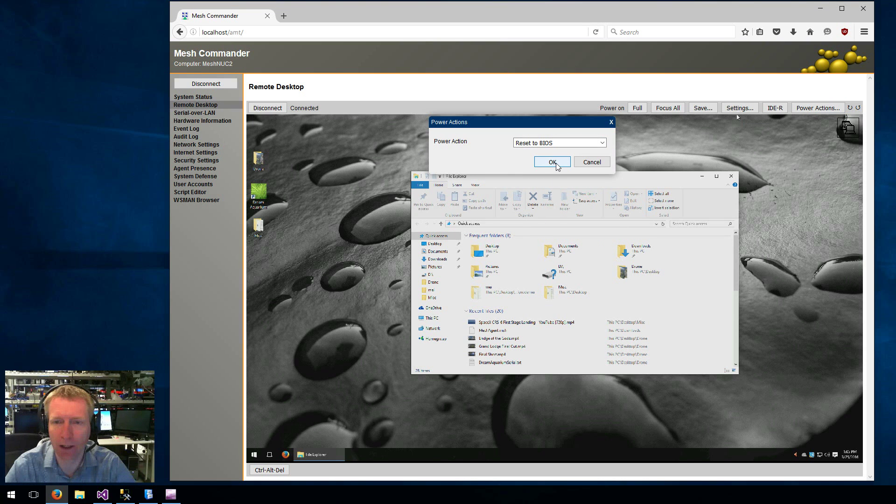
left_click(556, 164)
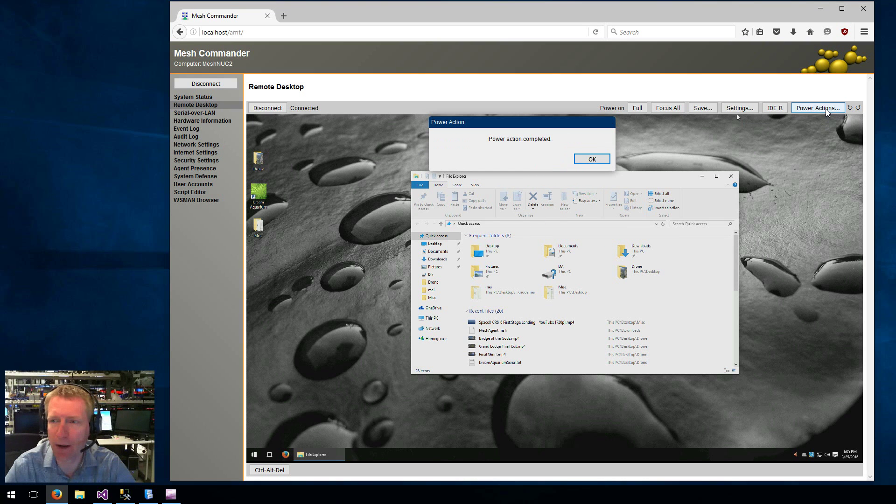
left_click(592, 159)
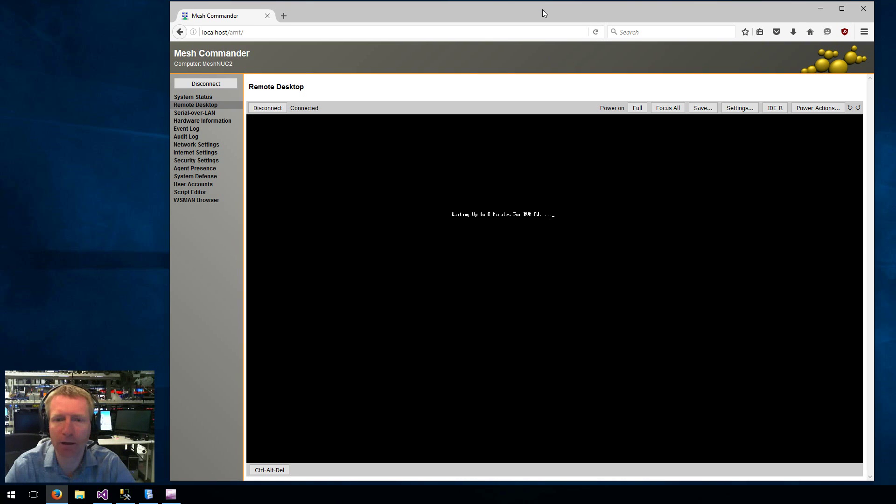
- Browse the Visual BIOS Advanced list, then switch the remote view to full-page mode
left_click_drag(543, 10, 541, 10)
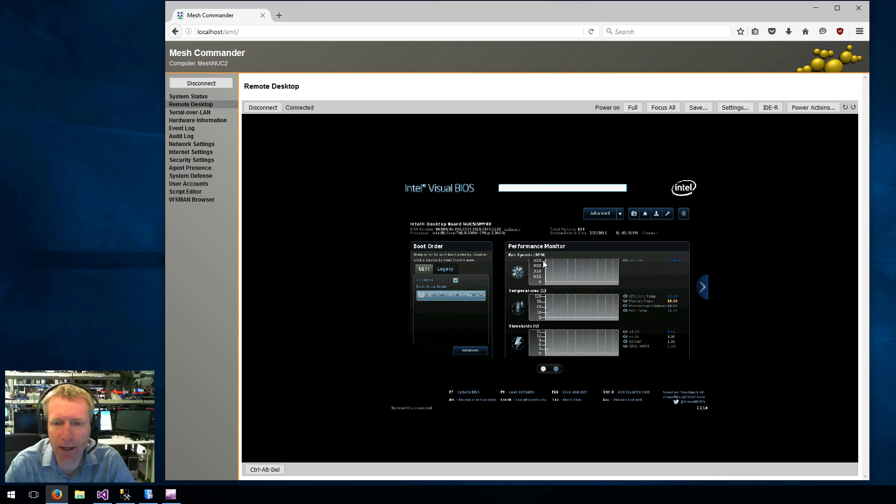
left_click(621, 213)
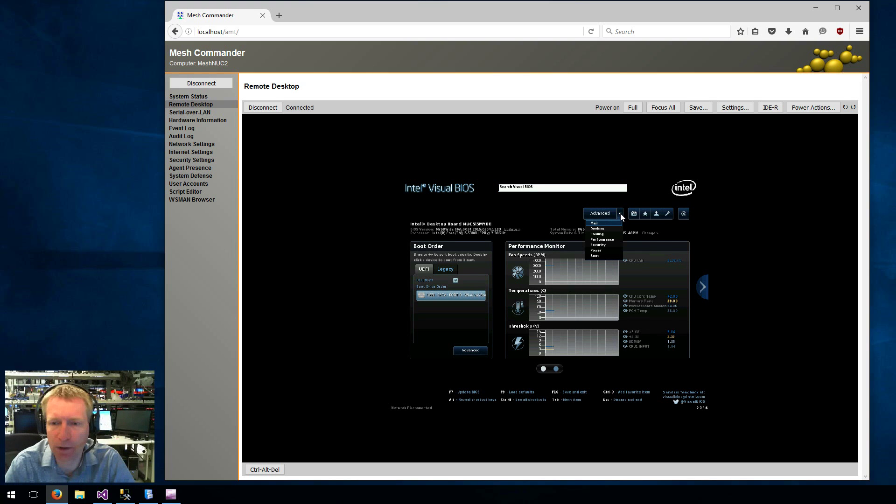
left_click(598, 161)
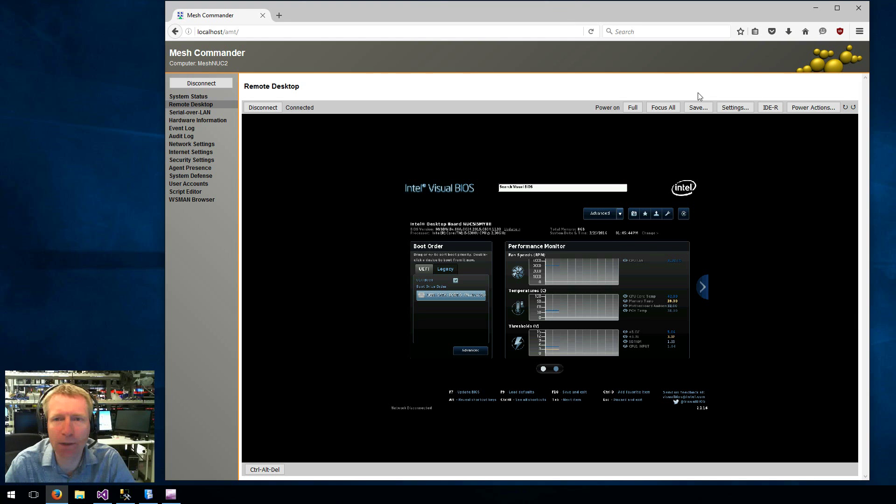
left_click(633, 108)
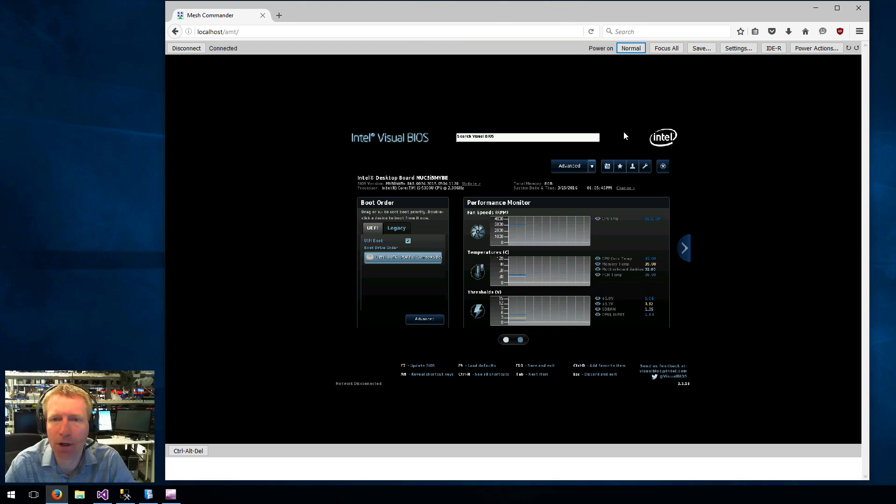
- Maximize the Firefox window so the full-page BIOS view fills the screen
left_click_drag(497, 7, 494, 7)
double_click(494, 7)
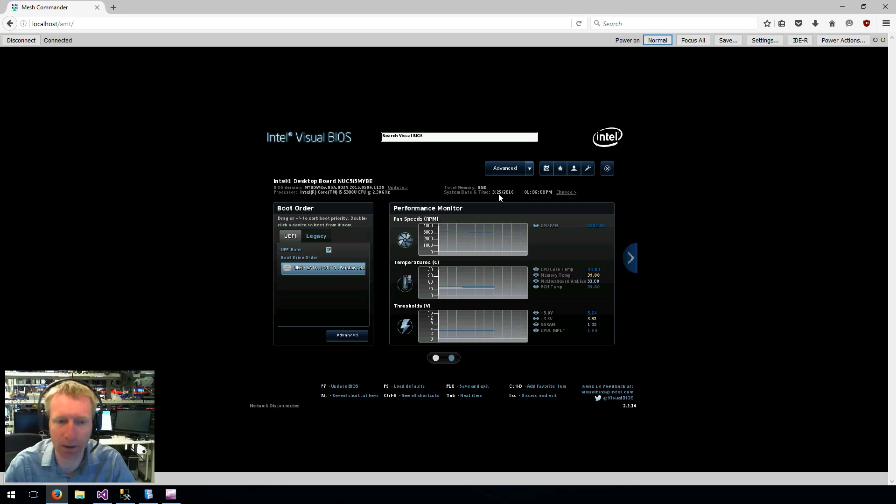
- Leave full-page mode and run a Reset power action on the remote machine
left_click(664, 41)
left_click(838, 100)
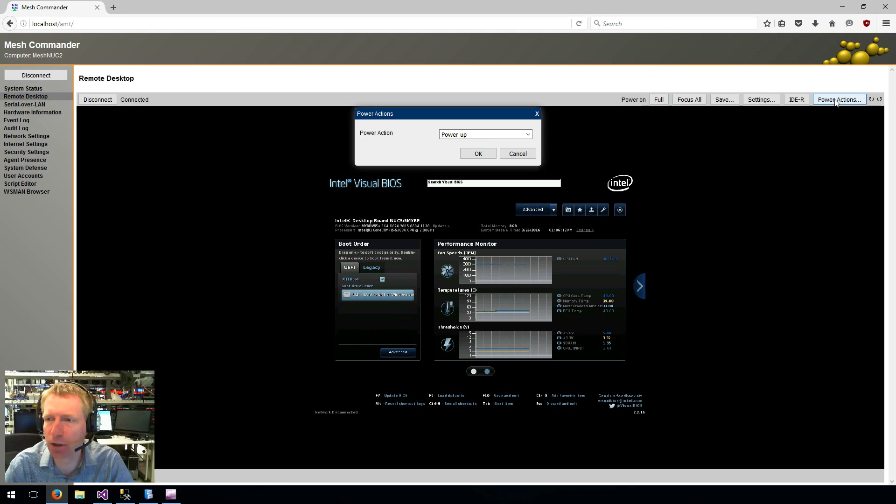
left_click(467, 135)
left_click(472, 168)
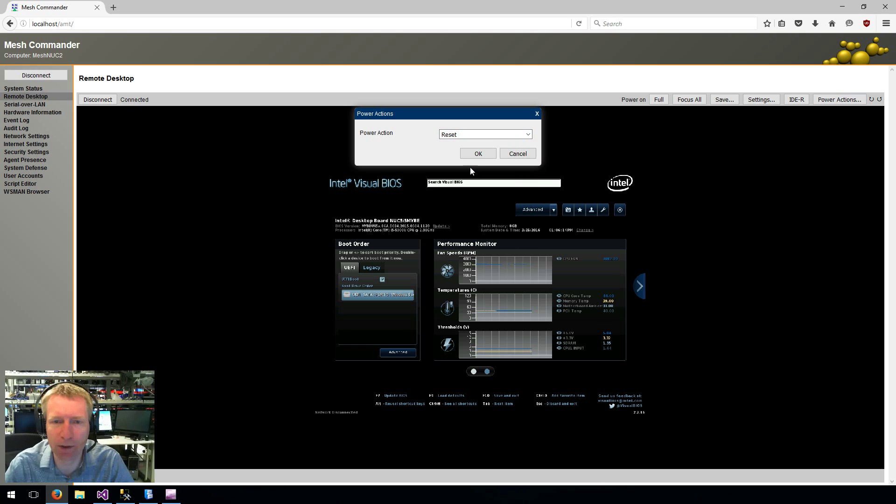
left_click(481, 153)
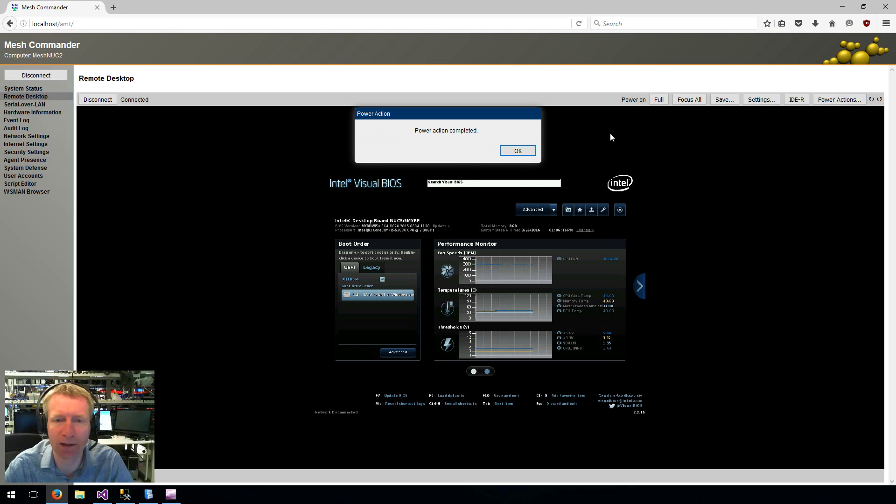
left_click(531, 149)
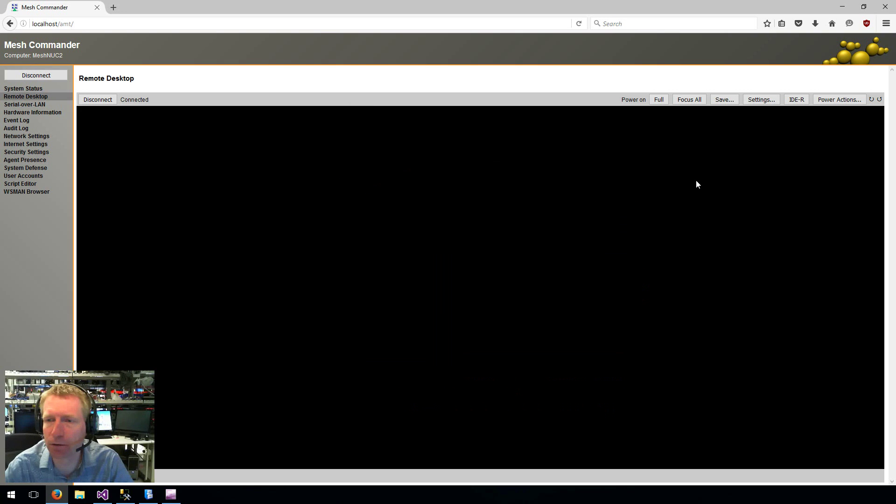
left_click(728, 103)
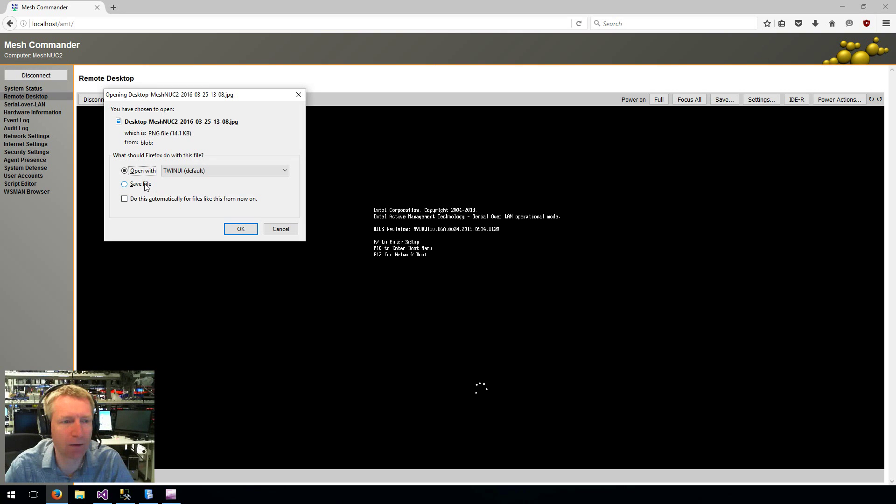
left_click(239, 228)
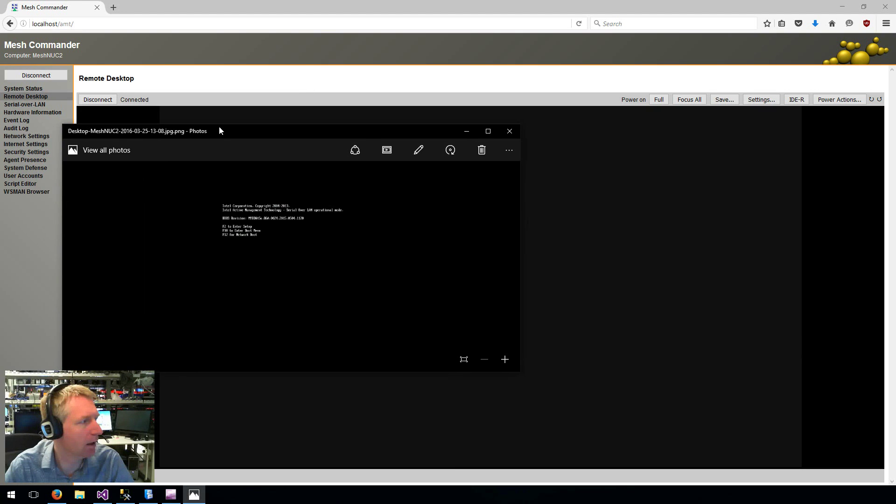
- Close the boot-screen capture, then save, view and close a new screenshot of the Windows desktop
left_click_drag(219, 126, 171, 210)
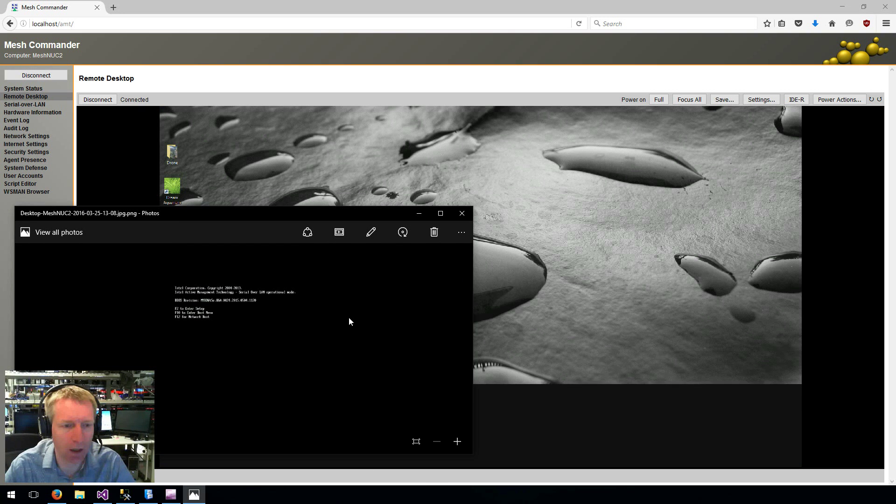
left_click(462, 213)
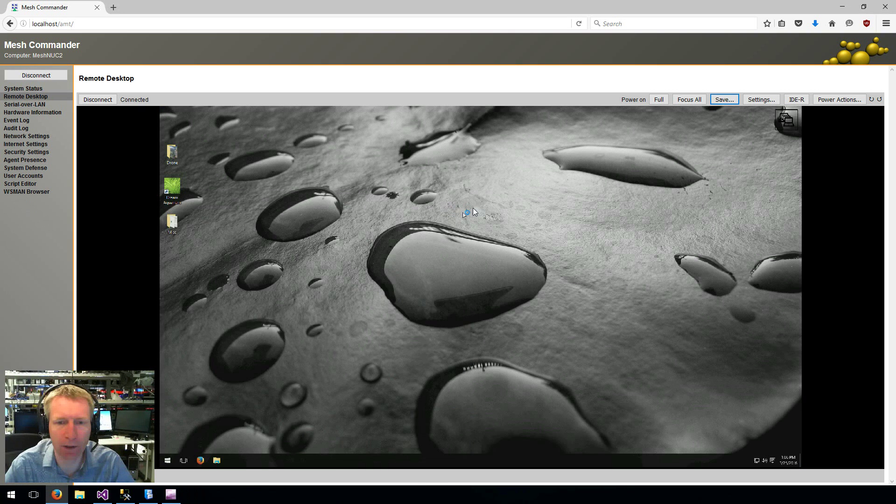
left_click(726, 100)
left_click(236, 233)
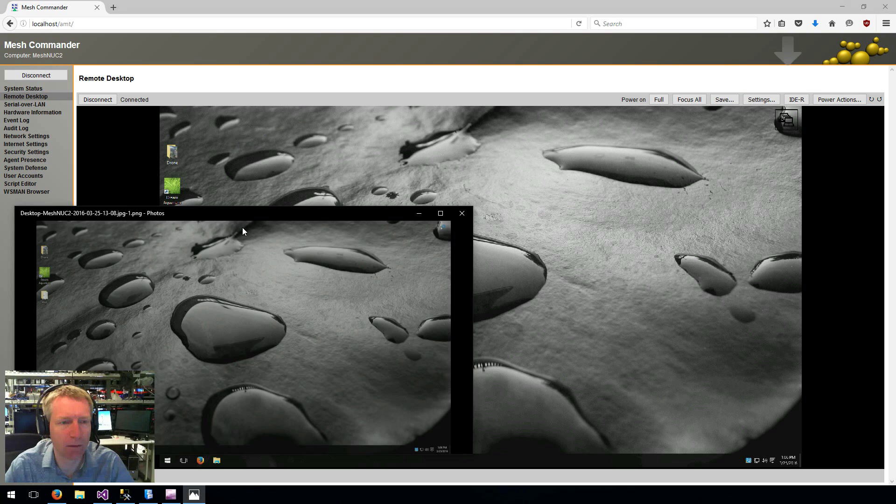
left_click_drag(245, 214, 323, 91)
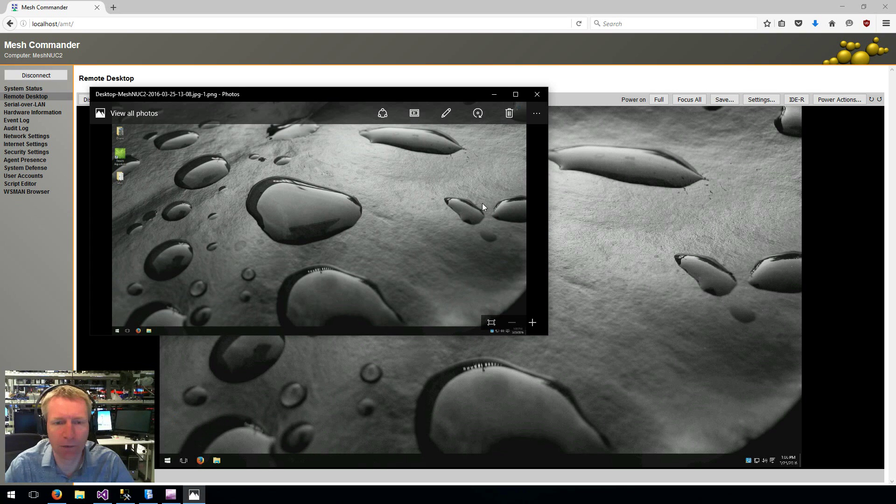
left_click(538, 95)
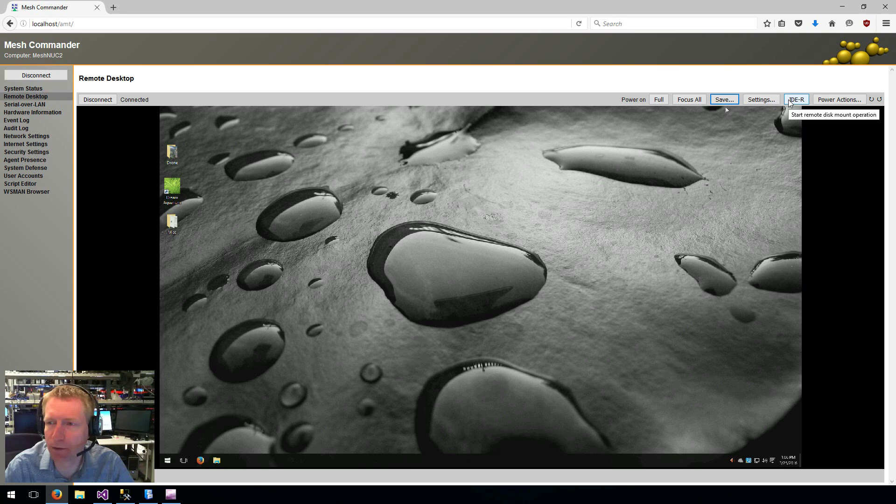
- Apply RAW16, Very Slow image encoding and open File Explorer from the remote taskbar
left_click(757, 101)
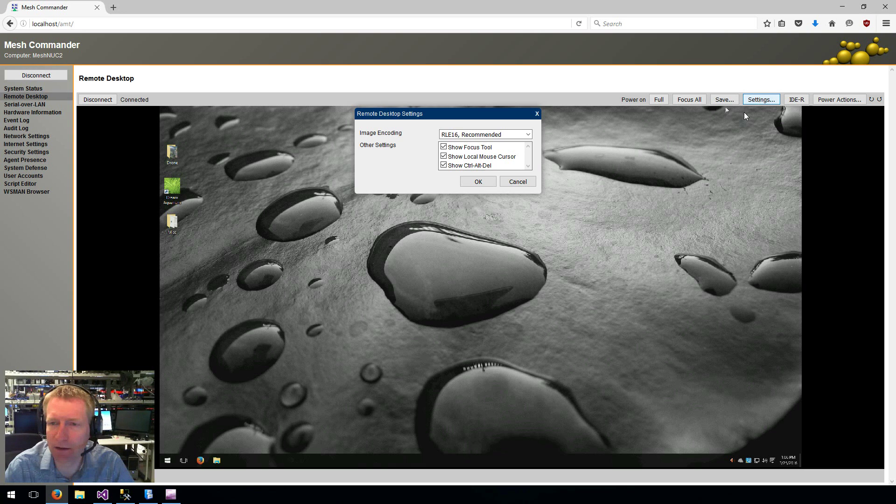
left_click(473, 136)
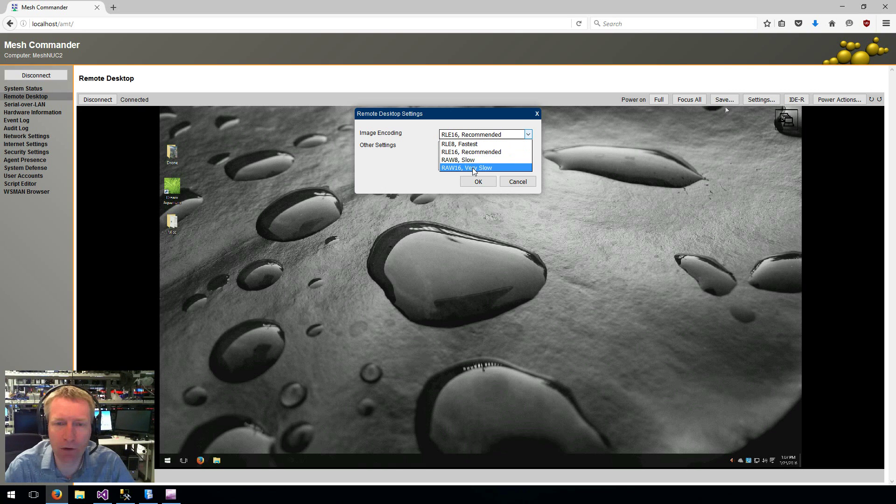
left_click(474, 168)
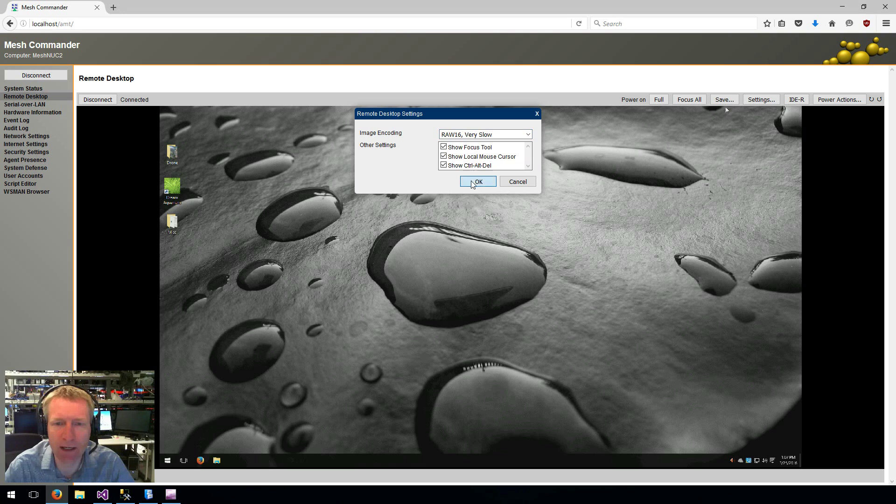
left_click(477, 181)
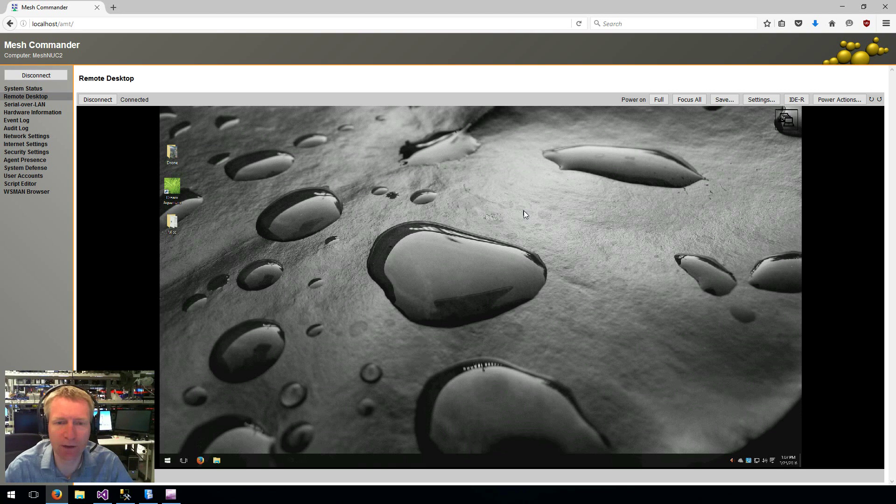
left_click(217, 461)
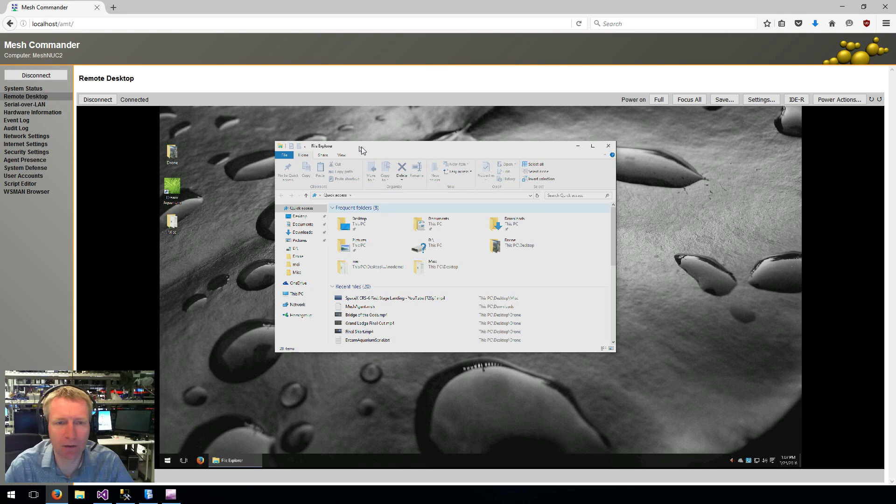
left_click_drag(418, 154, 368, 159)
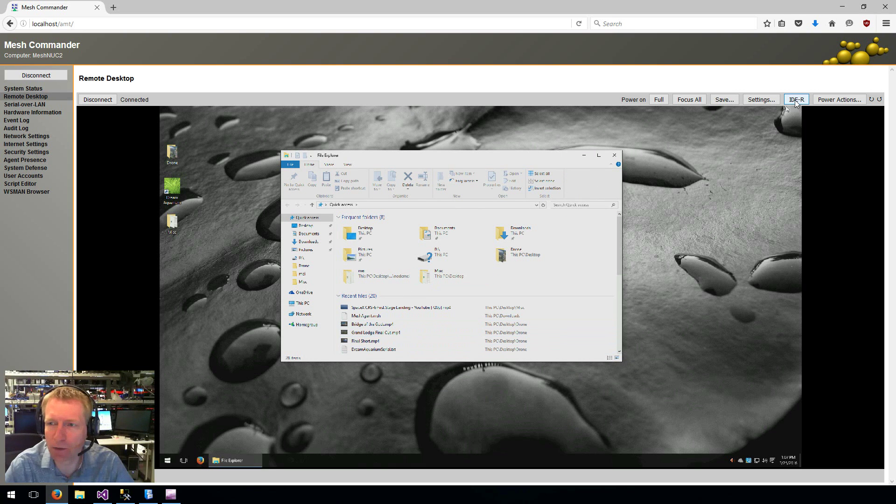
- Apply RAW8, Slow image encoding, then drag the remote File Explorer window far right
left_click(761, 100)
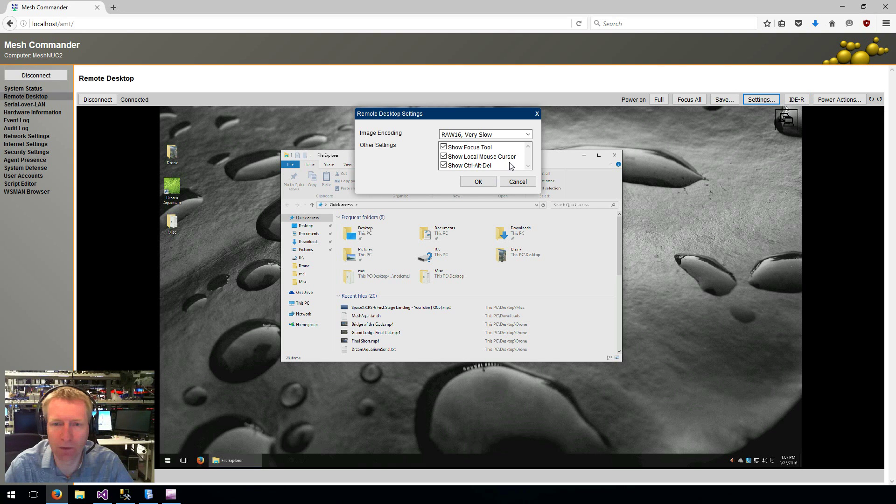
left_click(491, 135)
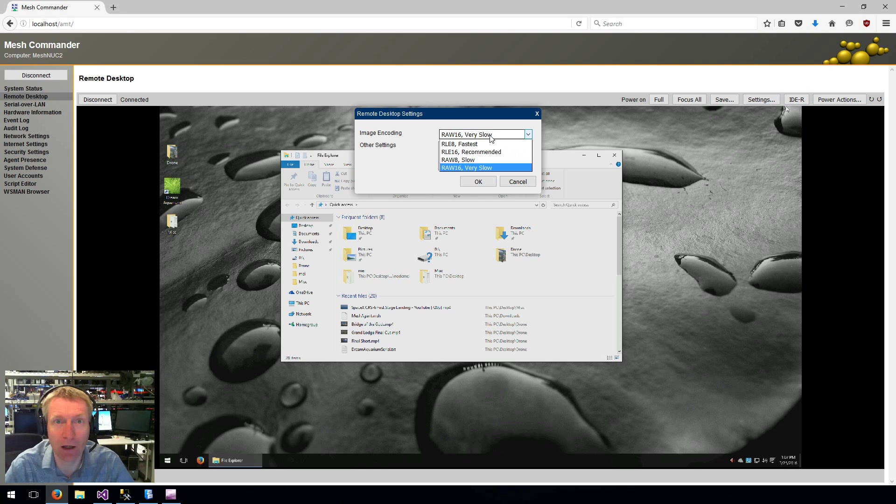
left_click(475, 159)
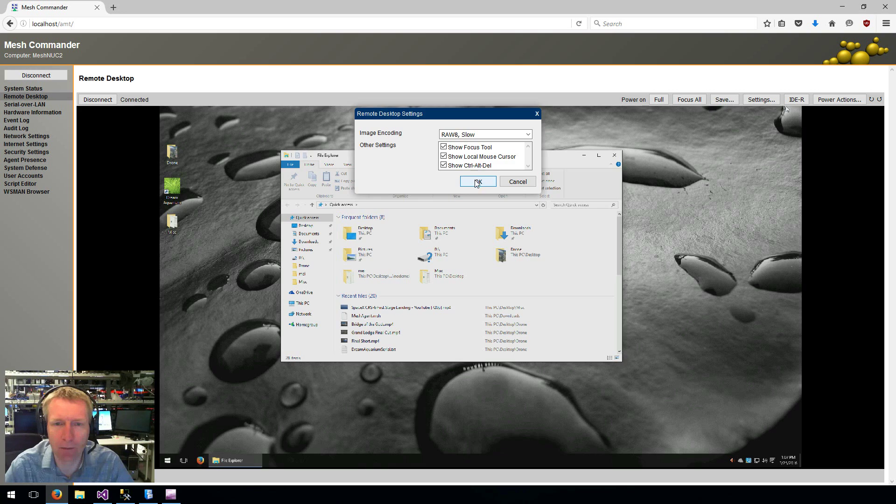
left_click(476, 182)
mouse_move(452, 154)
left_mouse_down()
mouse_move(497, 151)
mouse_move(440, 151)
left_mouse_up()
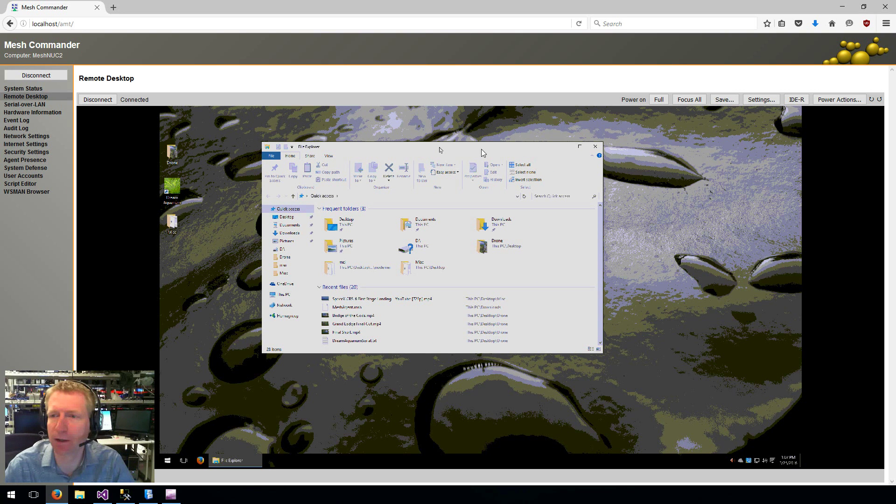
left_click_drag(528, 148, 745, 144)
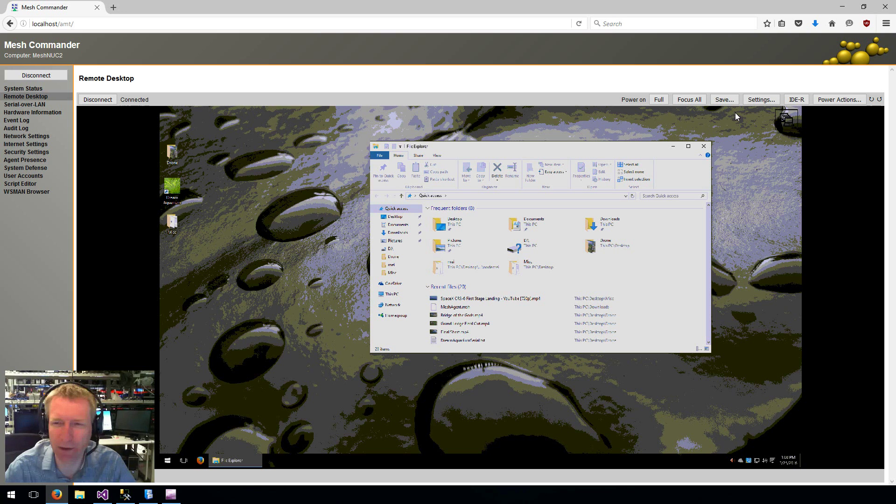
- Apply RLE16, Recommended encoding and shift the remote File Explorer up and right
left_click(763, 99)
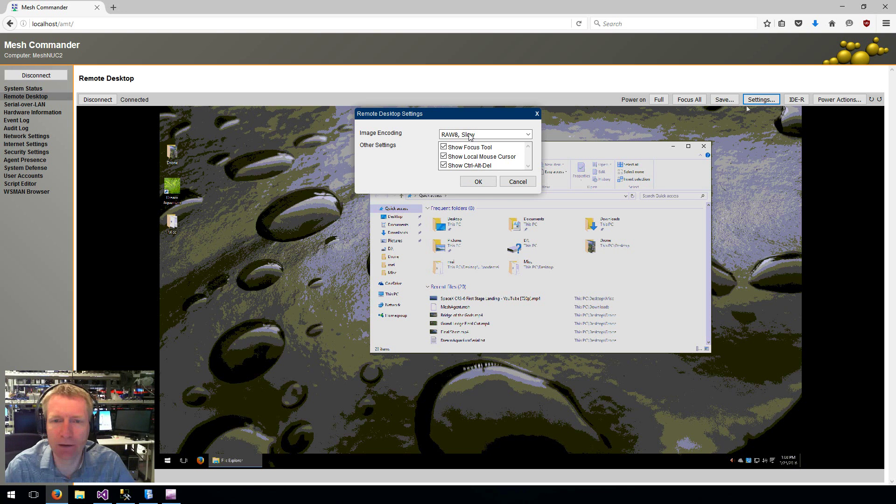
left_click(469, 137)
left_click(469, 152)
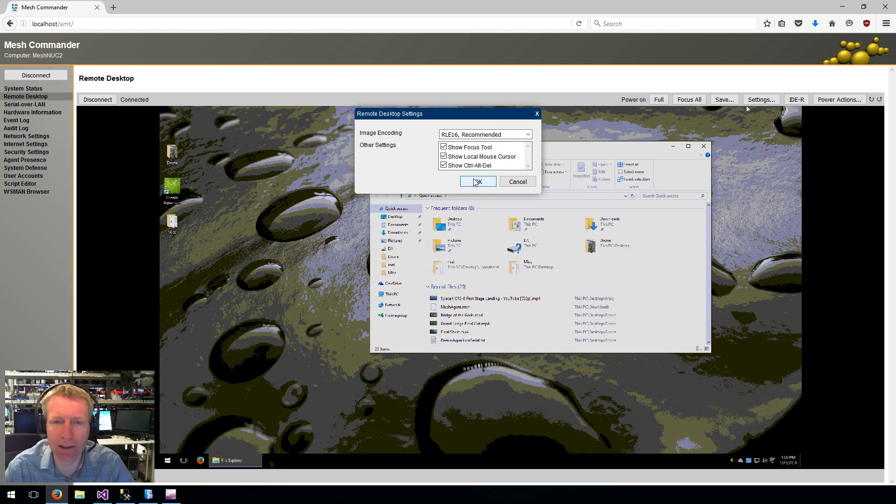
left_click(479, 182)
left_click_drag(524, 147, 555, 140)
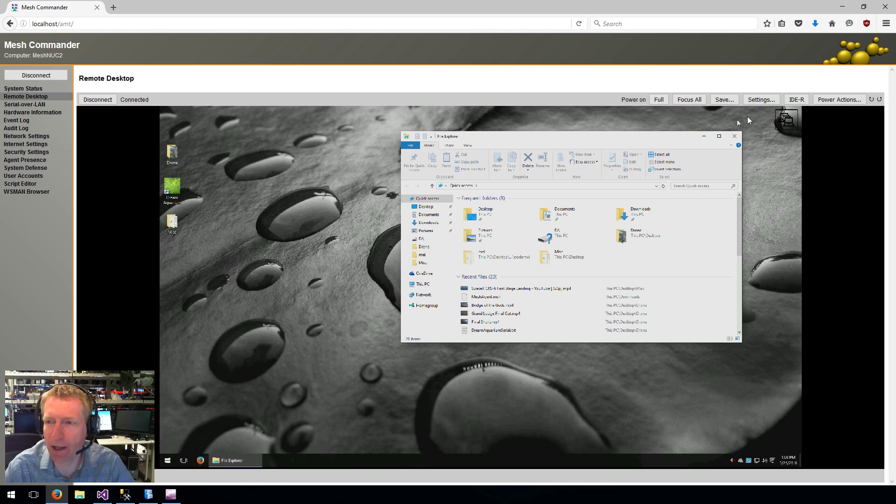
- Switch to RLE8, Fastest encoding and move the remote File Explorer down and left
left_click(764, 102)
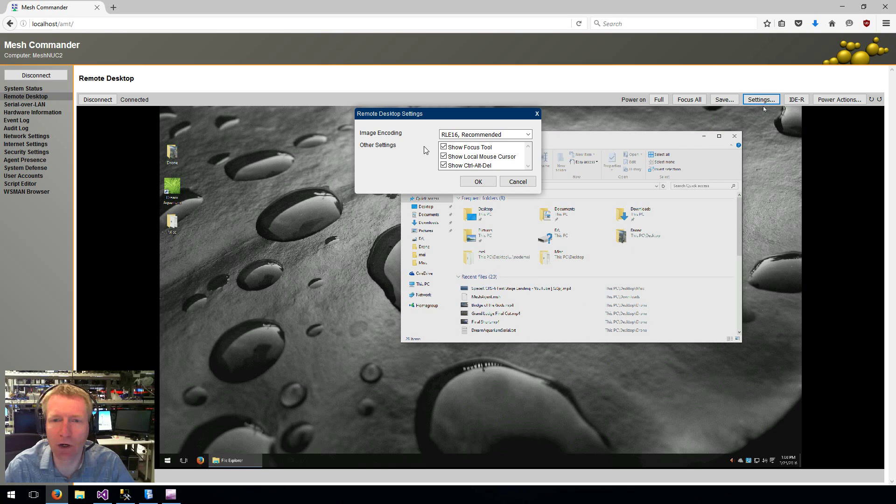
left_click(472, 135)
left_click(469, 145)
left_click(478, 181)
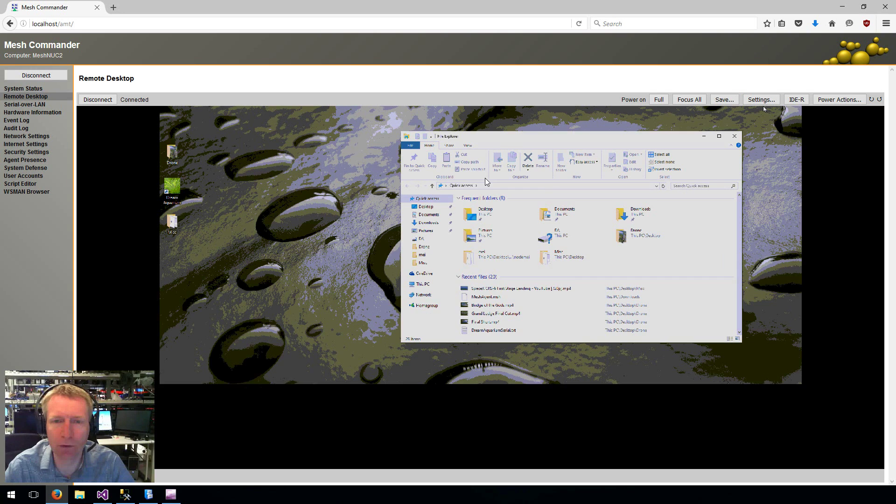
mouse_move(494, 140)
left_mouse_down()
mouse_move(570, 156)
mouse_move(334, 258)
mouse_move(354, 143)
mouse_move(519, 166)
mouse_move(409, 152)
left_mouse_up()
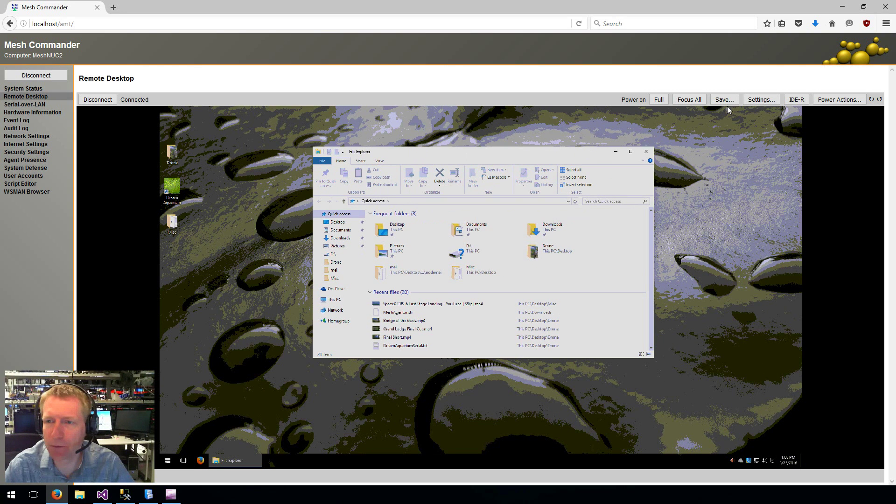
- Return to RLE16, Recommended encoding and nudge the remote File Explorer slightly
left_click(761, 100)
left_click(484, 134)
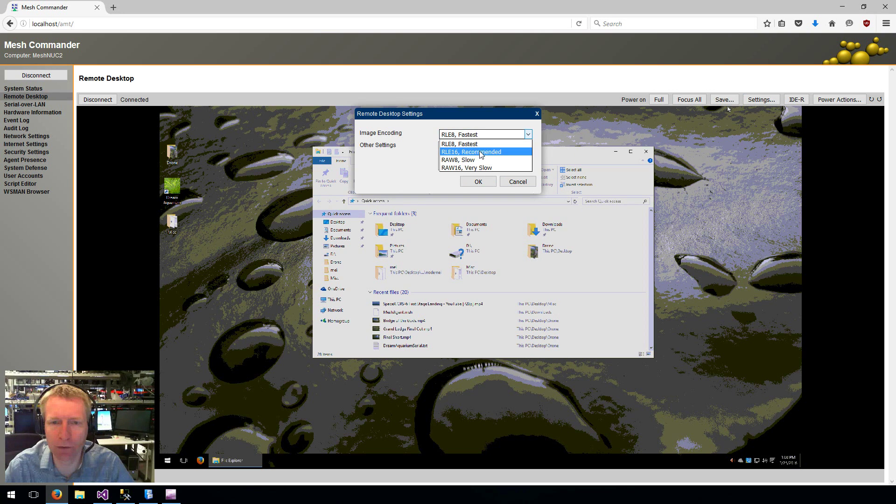
left_click(481, 151)
left_click(478, 182)
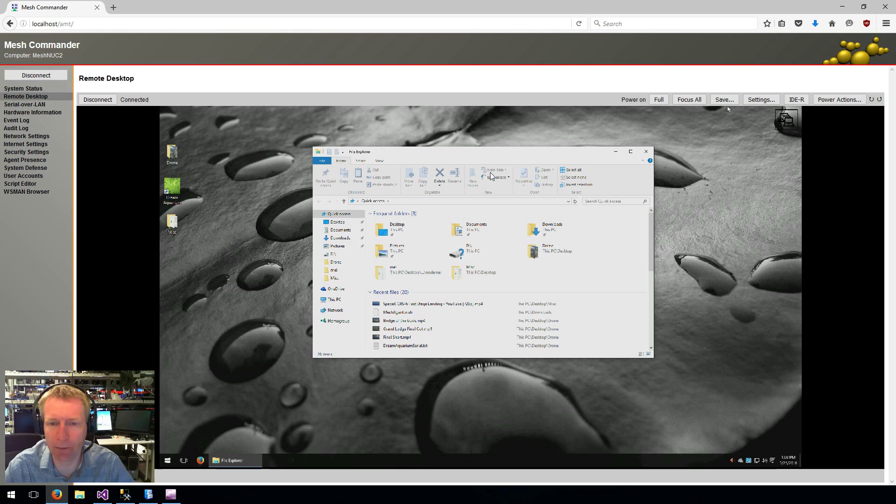
mouse_move(491, 150)
left_mouse_down()
mouse_move(477, 160)
mouse_move(493, 154)
left_mouse_up()
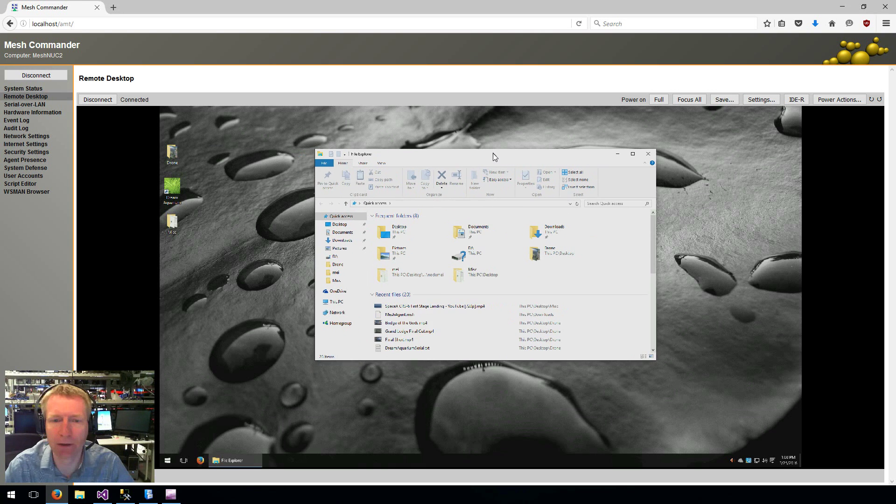
- Turn Show Local Mouse Cursor off, then back on, in the remote desktop settings
left_click(770, 100)
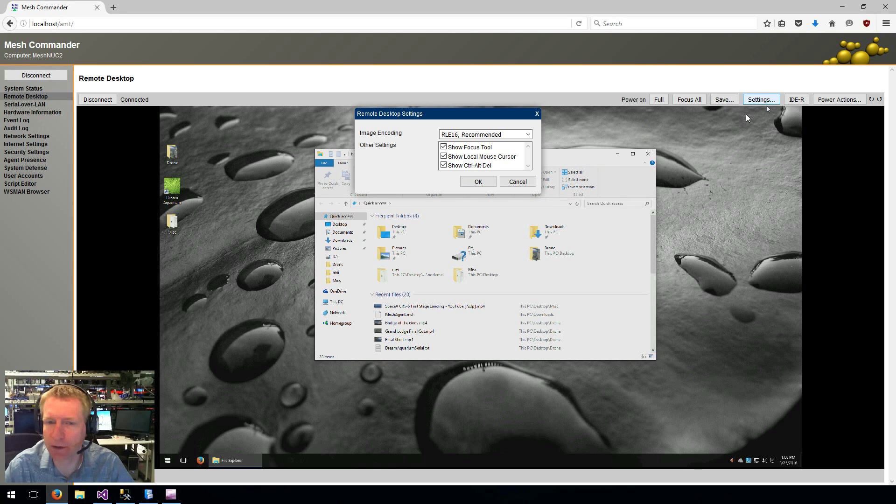
left_click(444, 157)
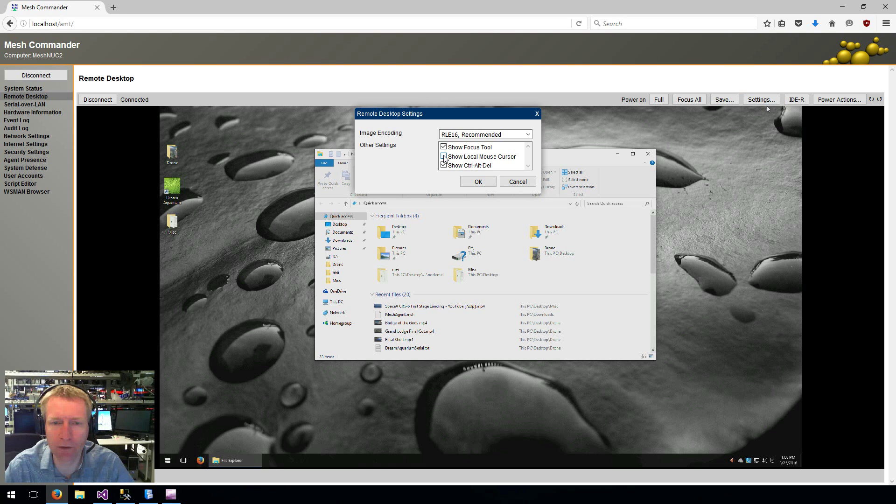
left_click(477, 181)
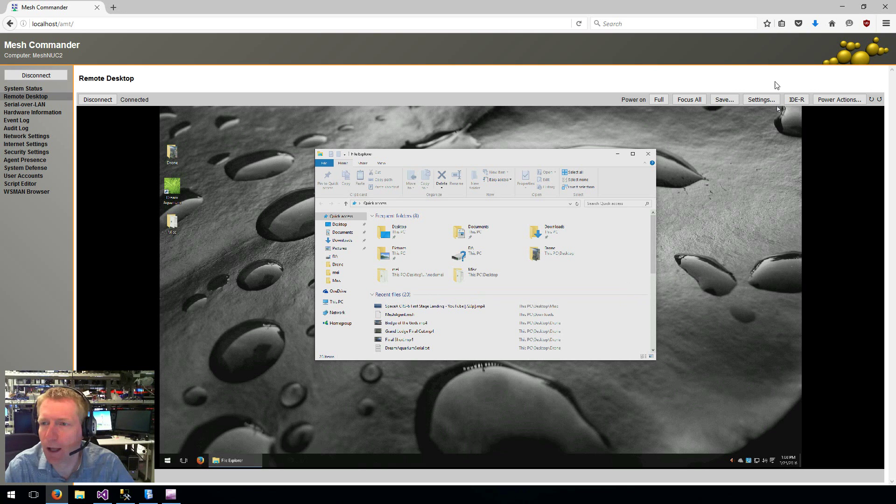
left_click(443, 157)
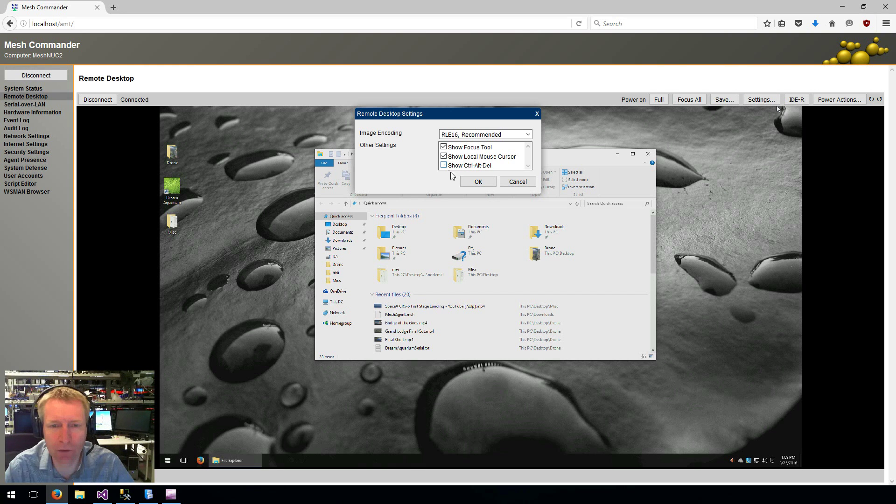
left_click(478, 182)
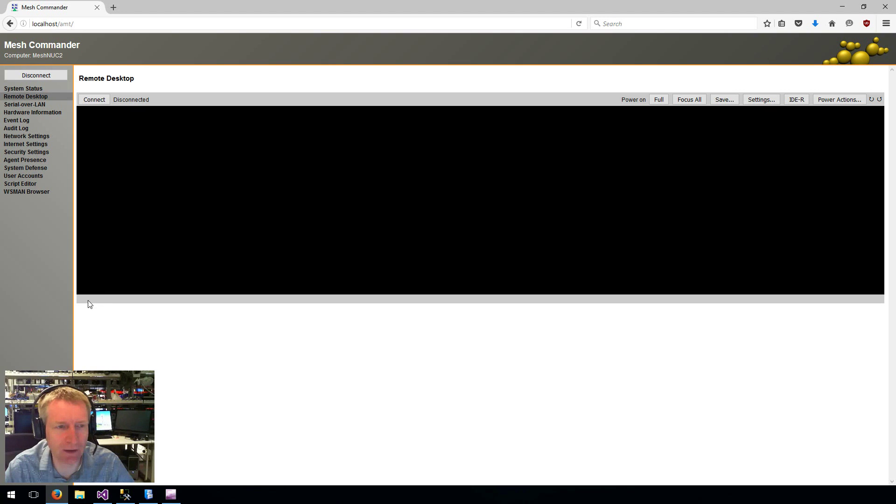
- Enable the Show Ctrl-Alt-Del option and reconnect to the MeshNUC2 remote desktop
left_click(752, 99)
left_click(443, 166)
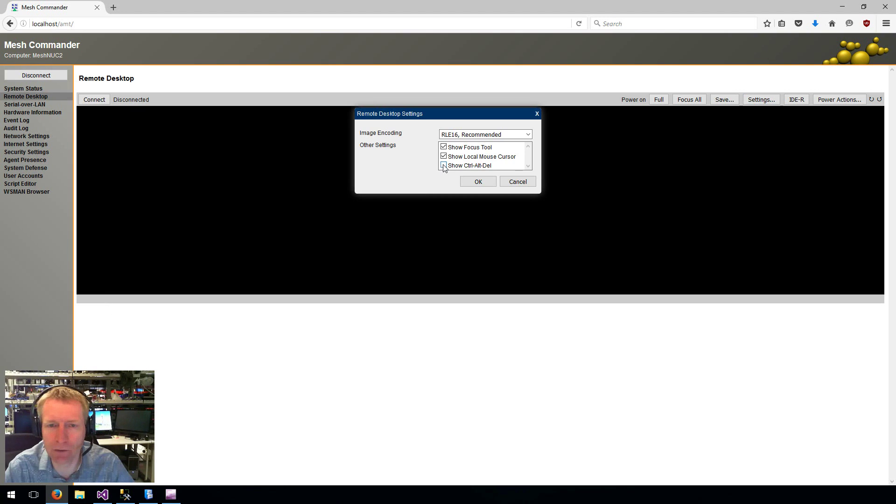
left_click(475, 182)
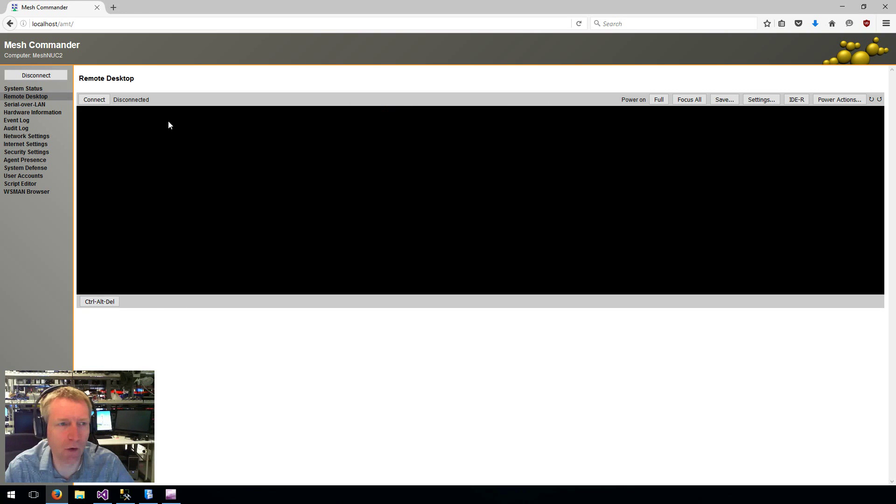
left_click(105, 102)
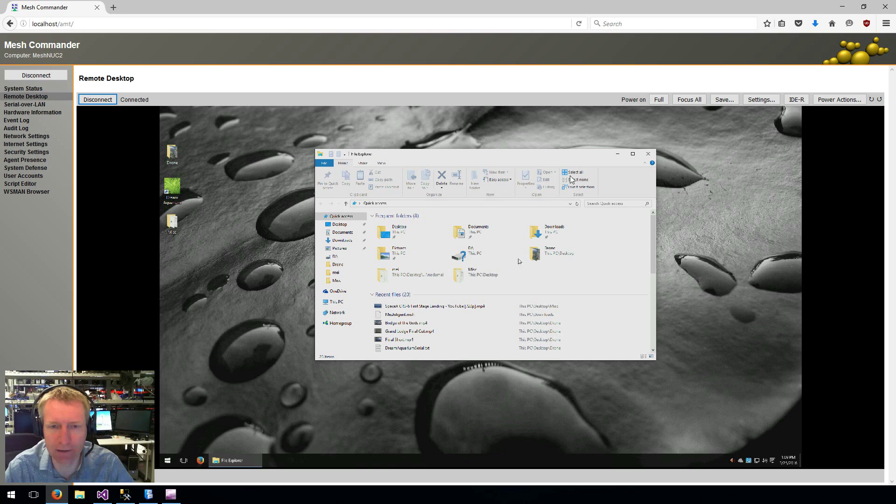
left_click_drag(523, 150, 522, 154)
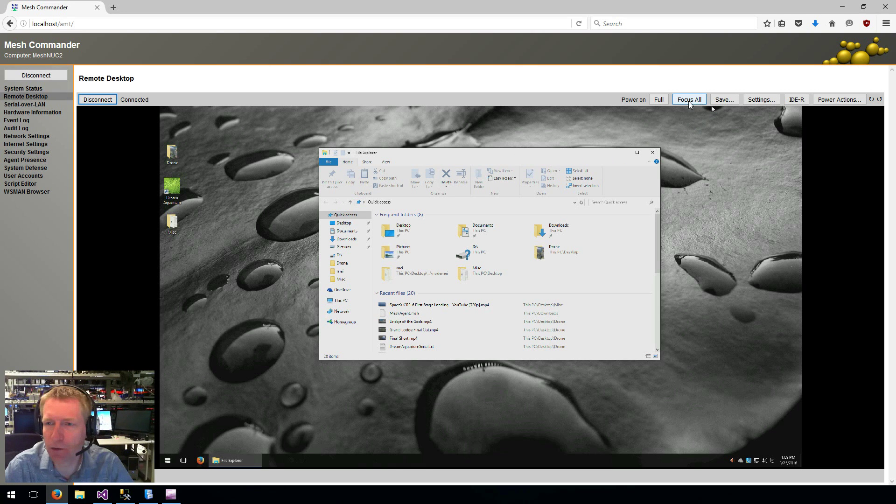
- Cycle the focus button to Large Focus mode and restore Firefox to its smaller window size
left_click(761, 99)
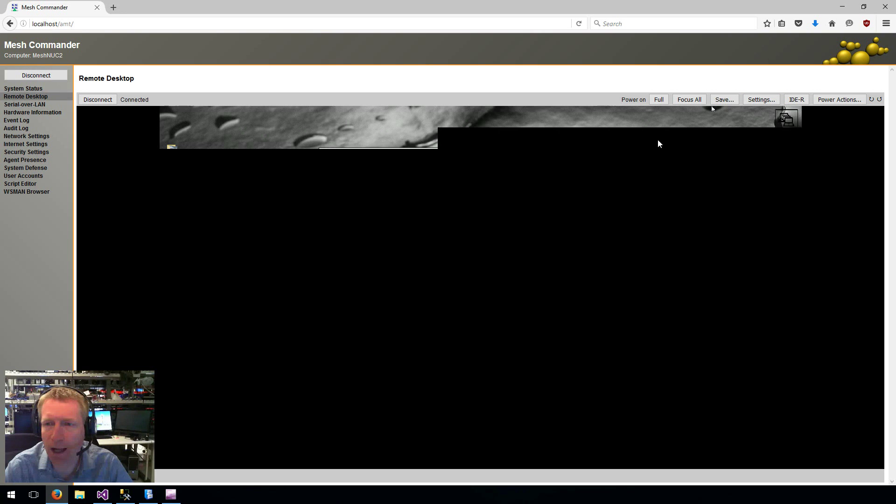
left_click(478, 182)
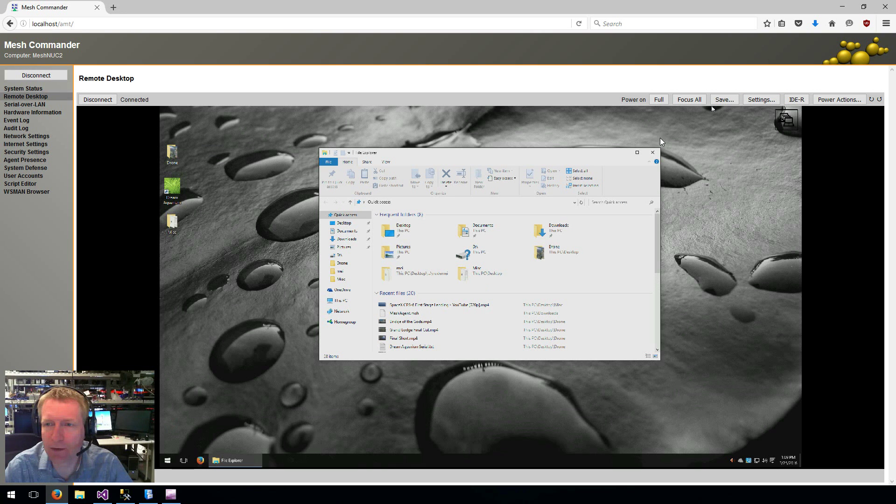
left_click(689, 99)
left_click(692, 101)
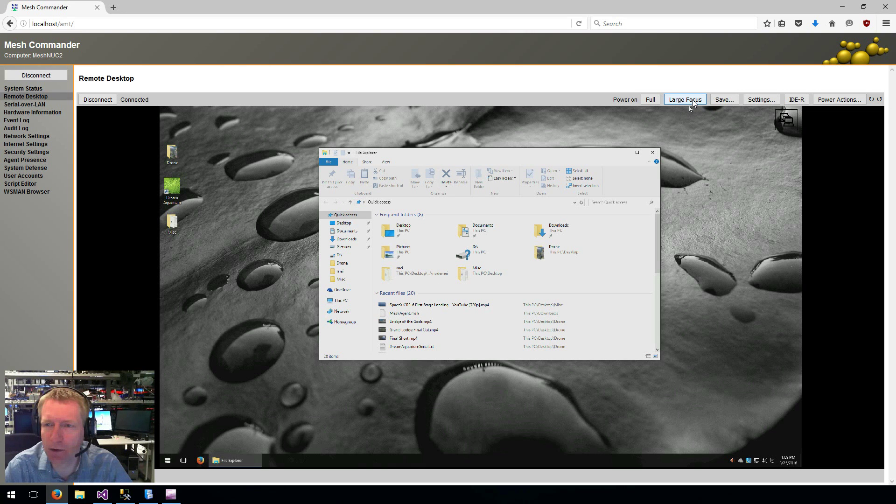
left_click(692, 101)
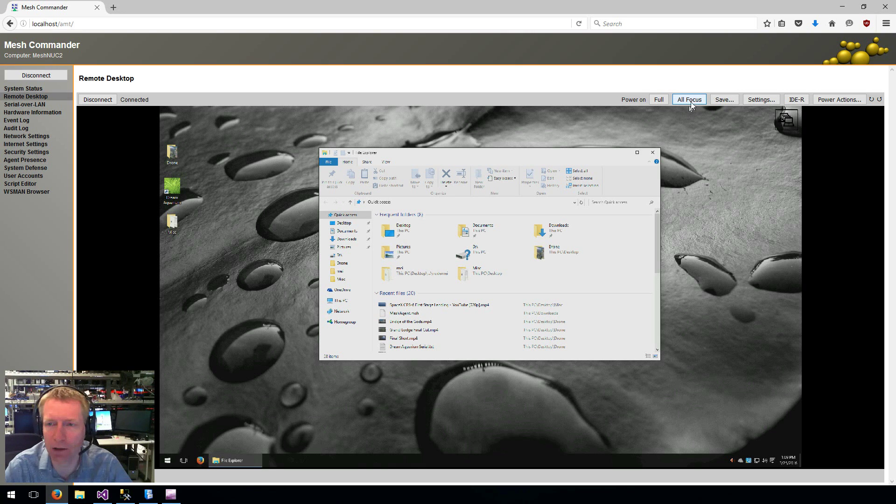
left_click(699, 100)
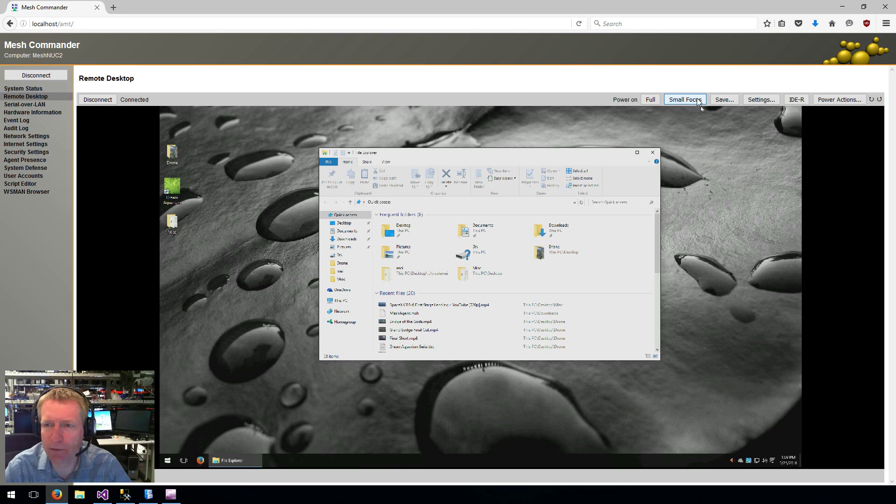
left_click(699, 100)
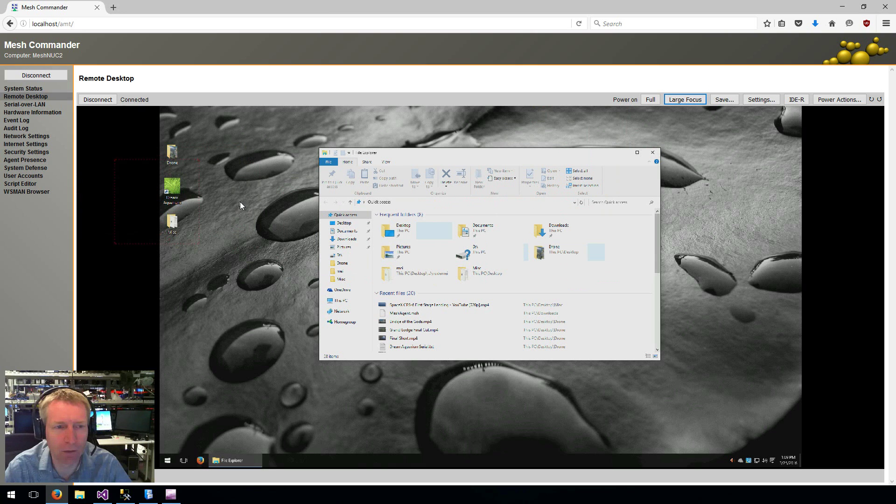
key("super+Down")
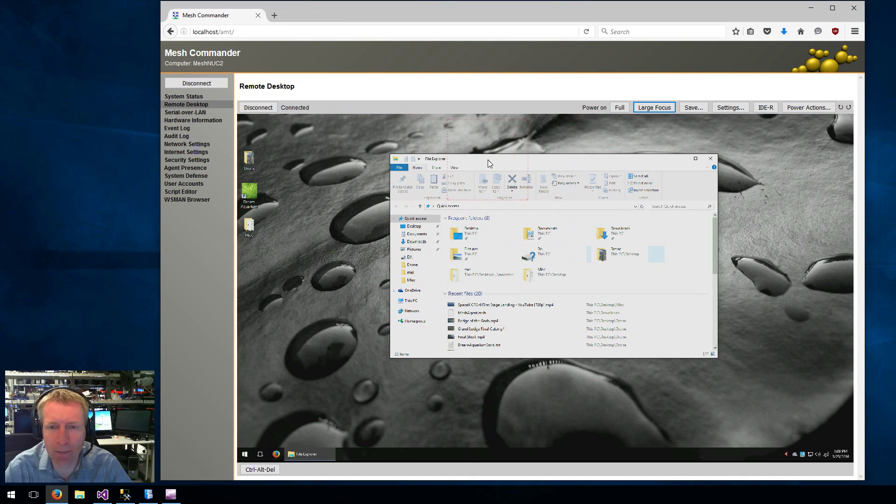
- Drag the remote Explorer window under Small, Large and All Focus modes, ending on All Focus
left_click_drag(489, 160, 539, 199)
left_click(670, 106)
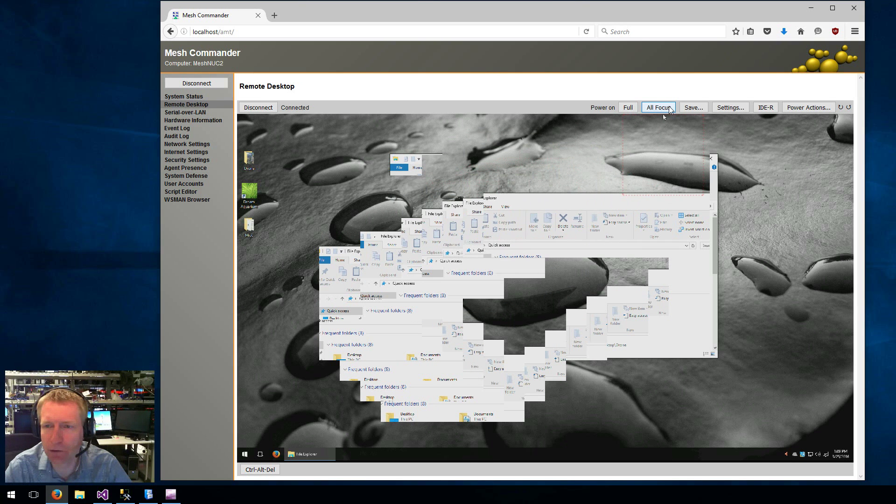
left_click(670, 108)
left_click_drag(609, 197, 483, 210)
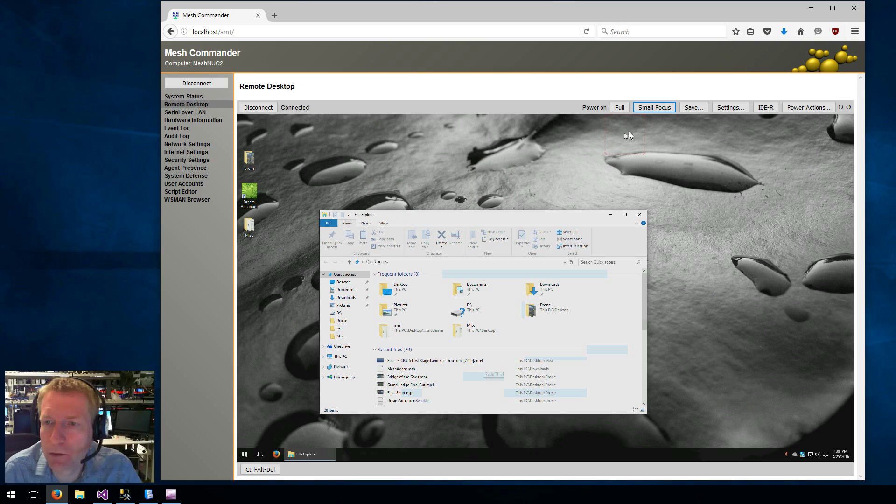
left_click(644, 111)
left_click_drag(558, 214, 598, 229)
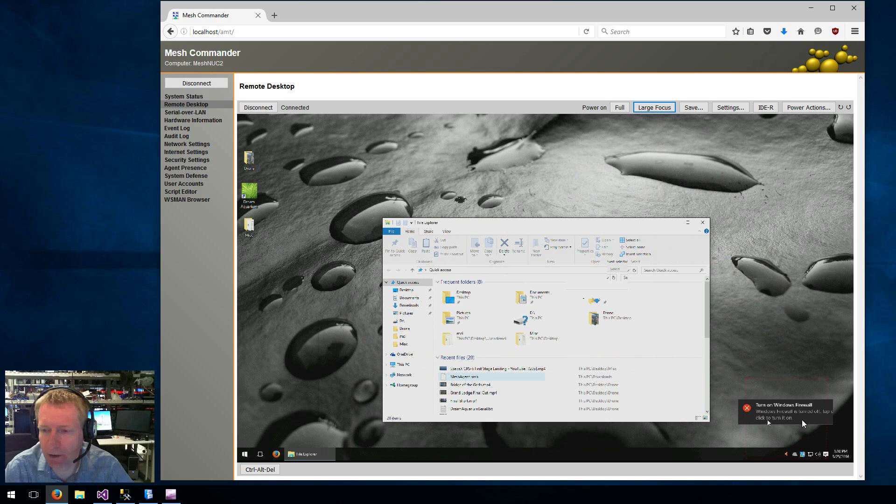
left_click(654, 108)
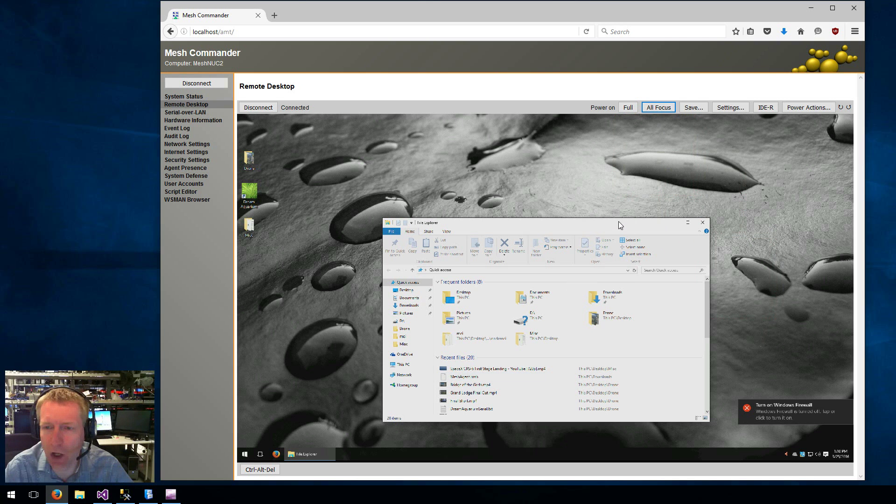
left_click_drag(618, 221, 671, 170)
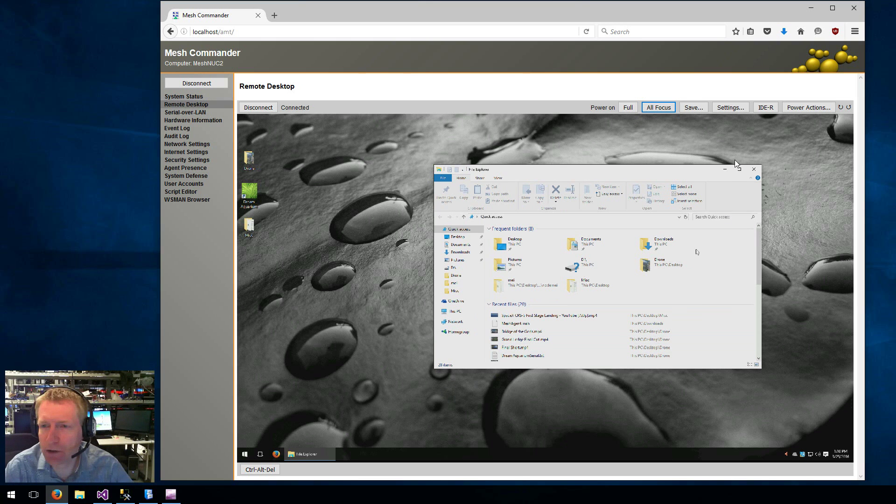
- Rotate the remote screen through each orientation back to normal, then move Explorer down-left
left_click(850, 108)
left_click(840, 109)
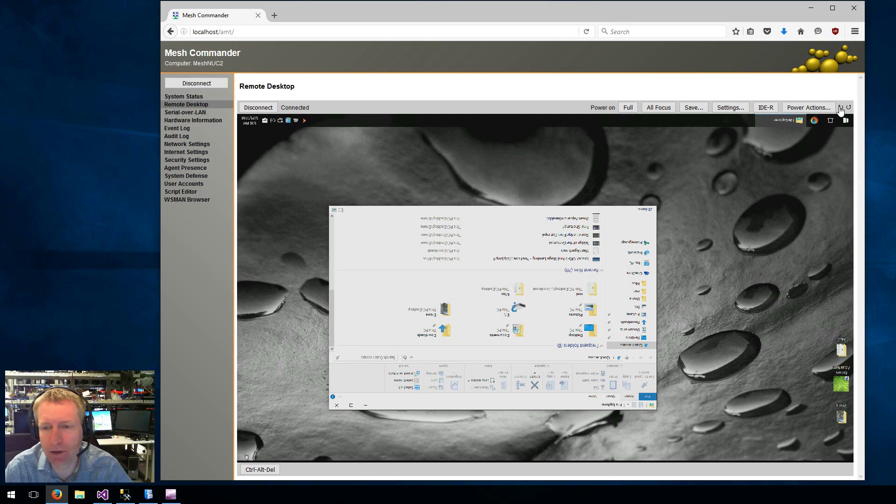
left_click(840, 109)
left_click(841, 109)
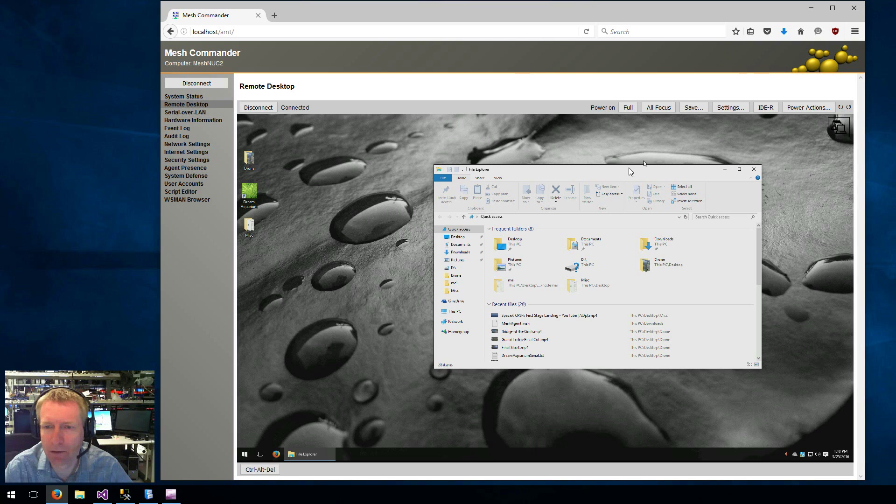
left_click_drag(629, 167, 579, 191)
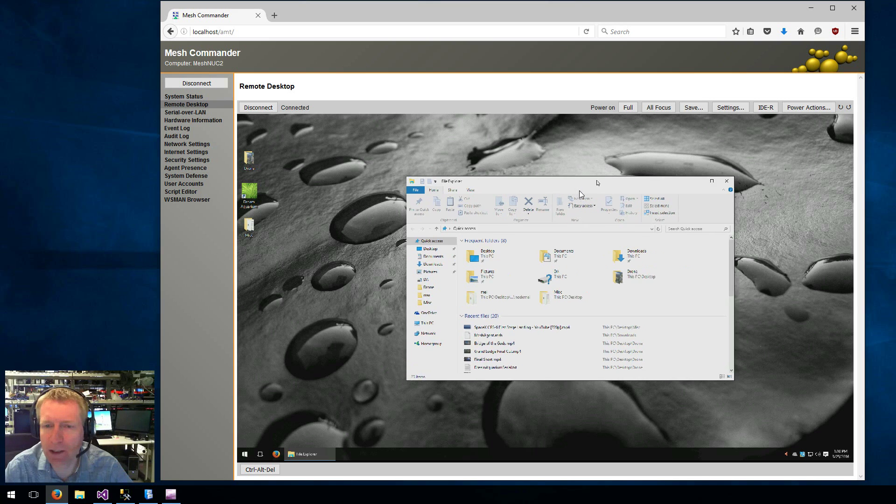
- Rotate to portrait, reposition Explorer, rotate back to landscape and centre the Explorer window
left_click(849, 108)
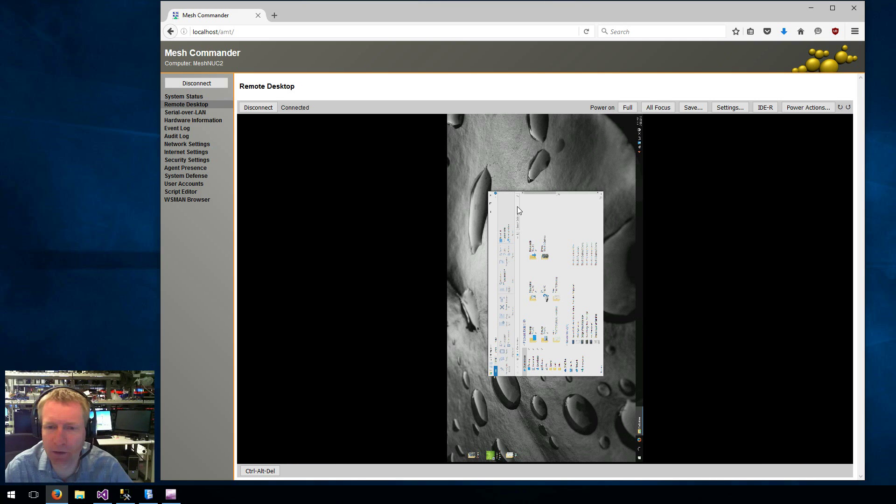
left_click_drag(491, 243, 478, 315)
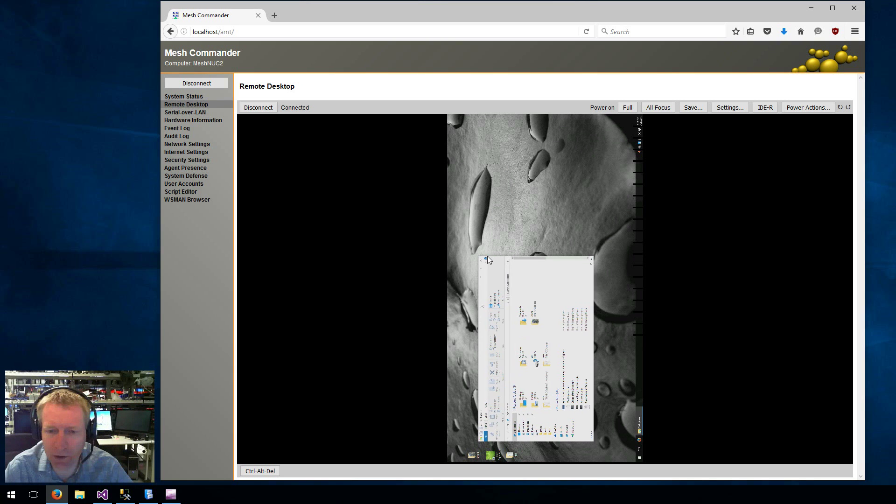
left_click_drag(488, 259, 473, 206)
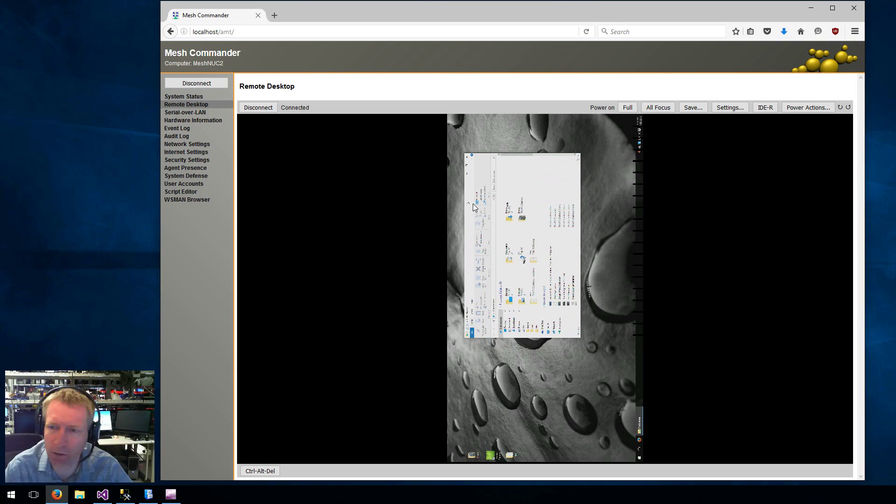
left_click(840, 107)
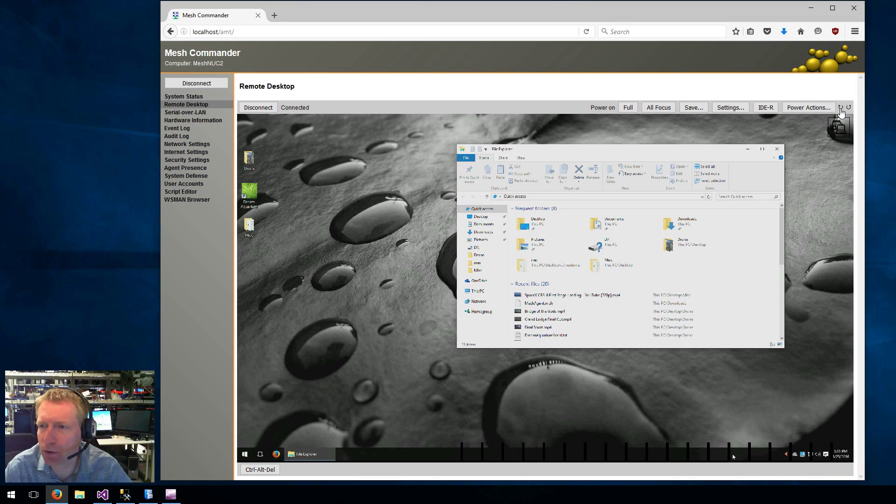
left_click_drag(669, 163, 537, 163)
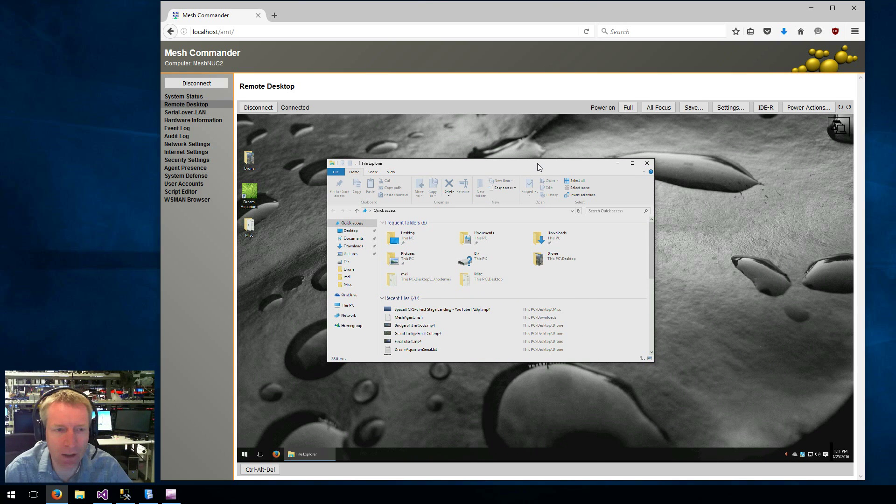